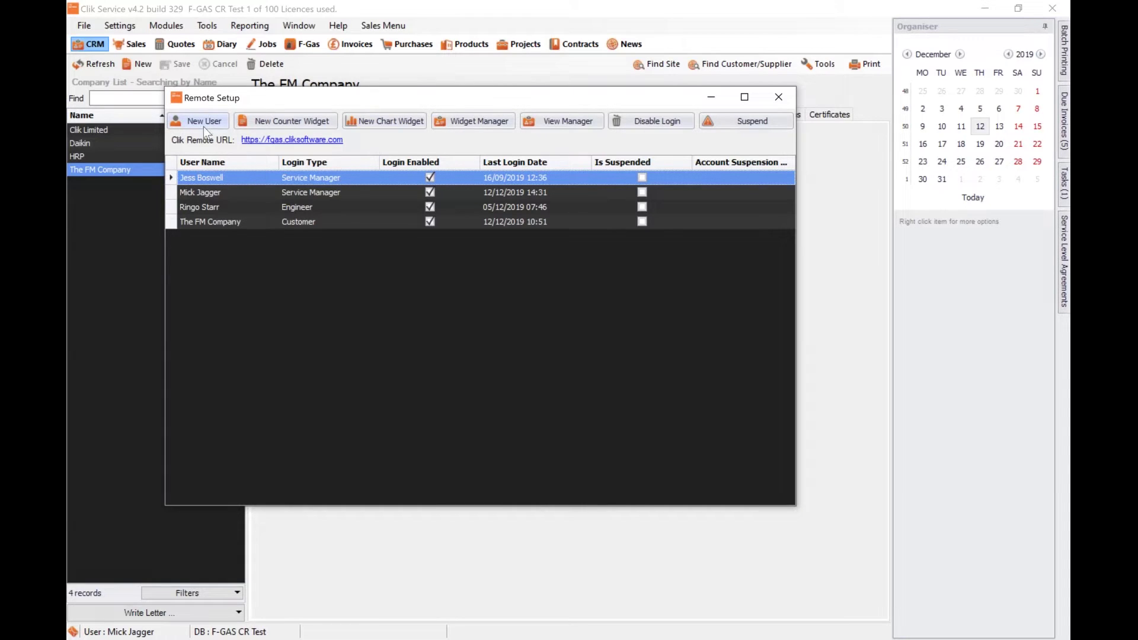
Select The FM Company customer login in the Remote Setup user list
left_click(211, 223)
Open The FM Company's Clik Remote User Setup wizard and scroll down its privileges list
double_click(212, 222)
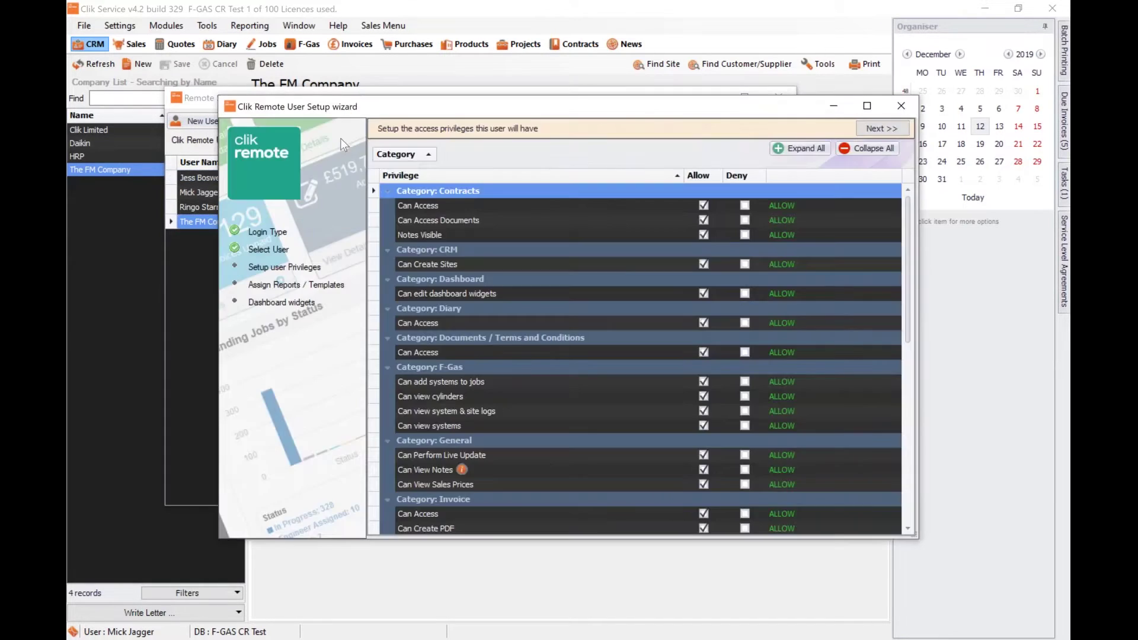
left_click_drag(358, 108, 252, 83)
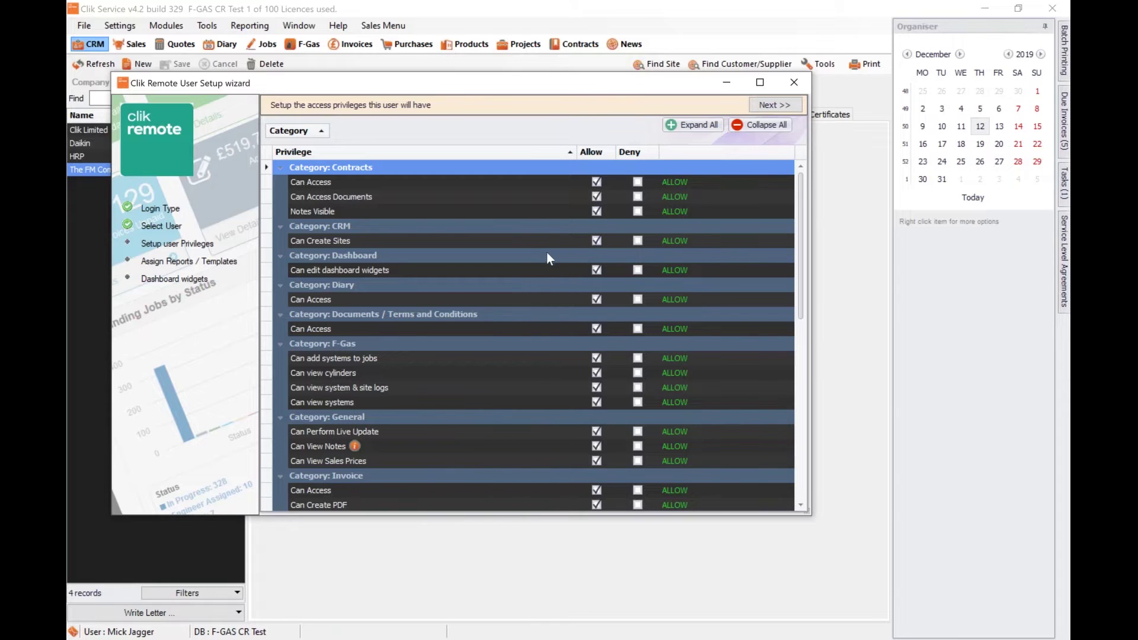
scroll(545, 265, "down", 1)
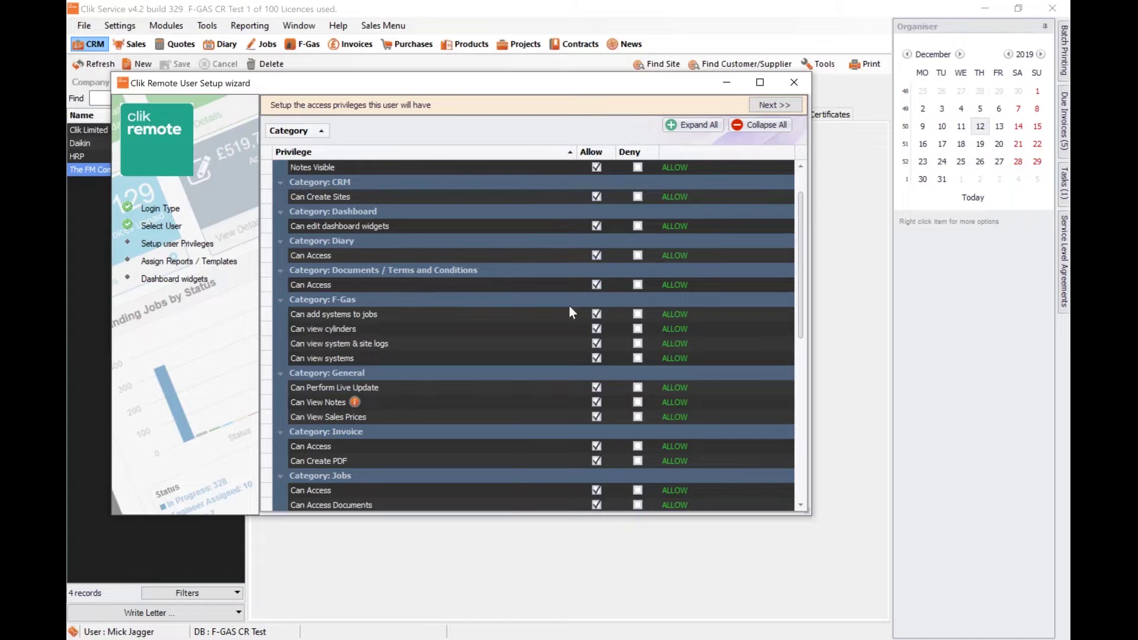
scroll(497, 324, "down", 1)
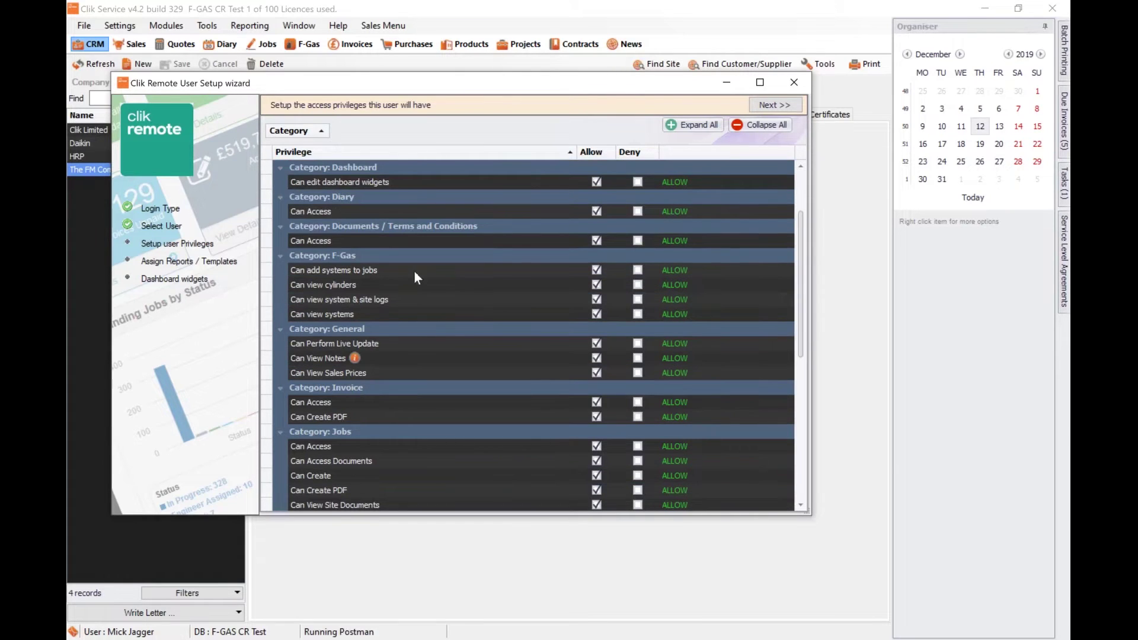
scroll(456, 355, "down", 2)
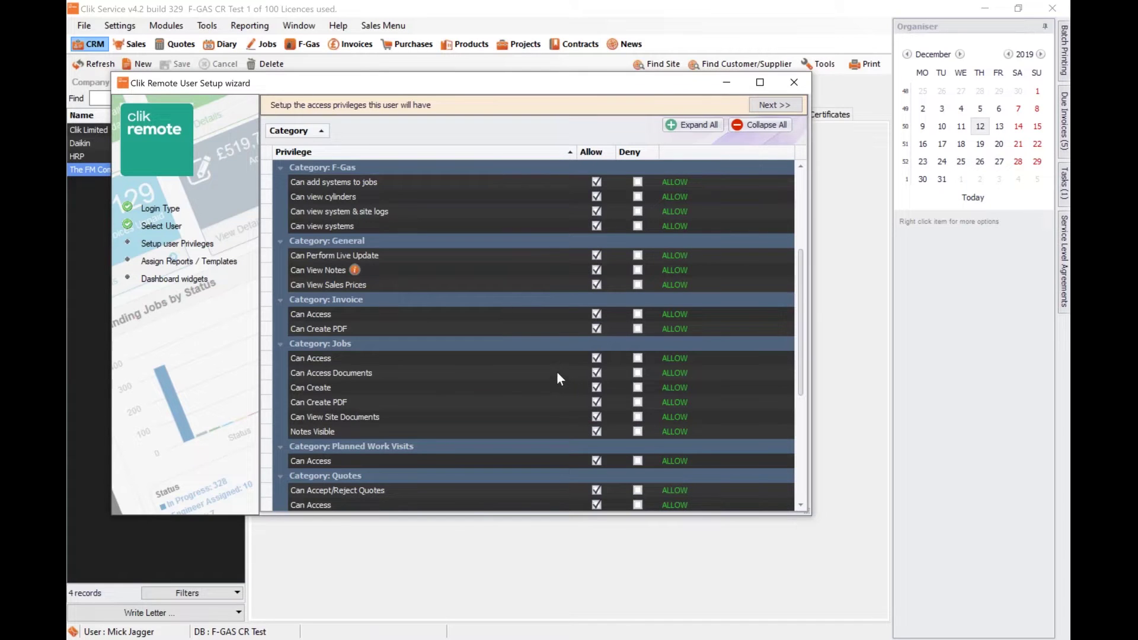
scroll(531, 374, "down", 3)
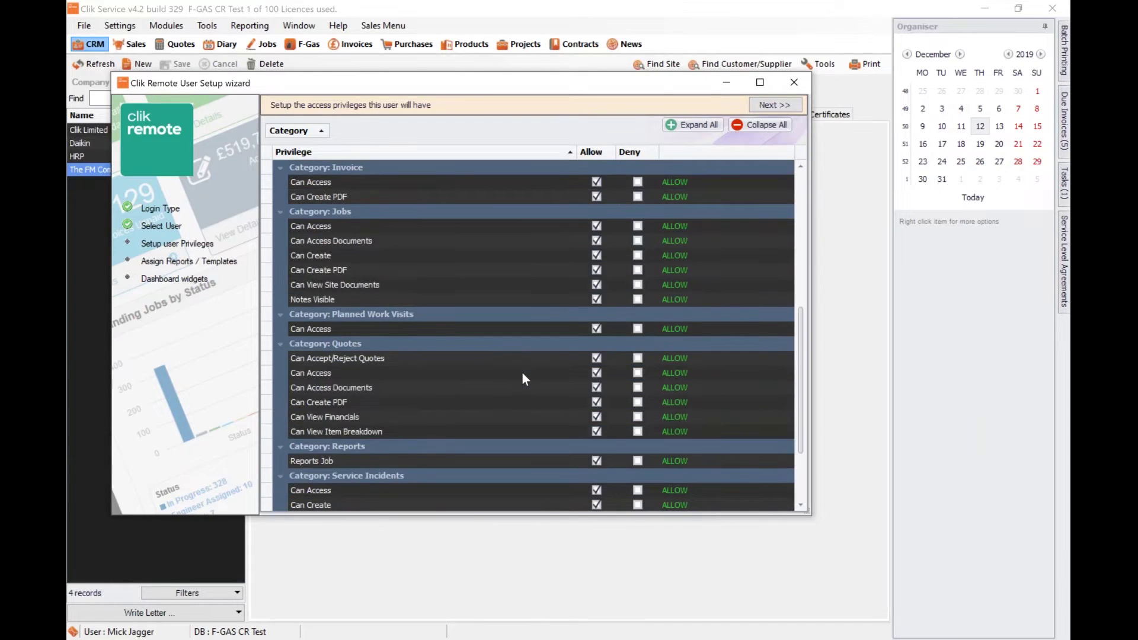
scroll(521, 370, "down", 2)
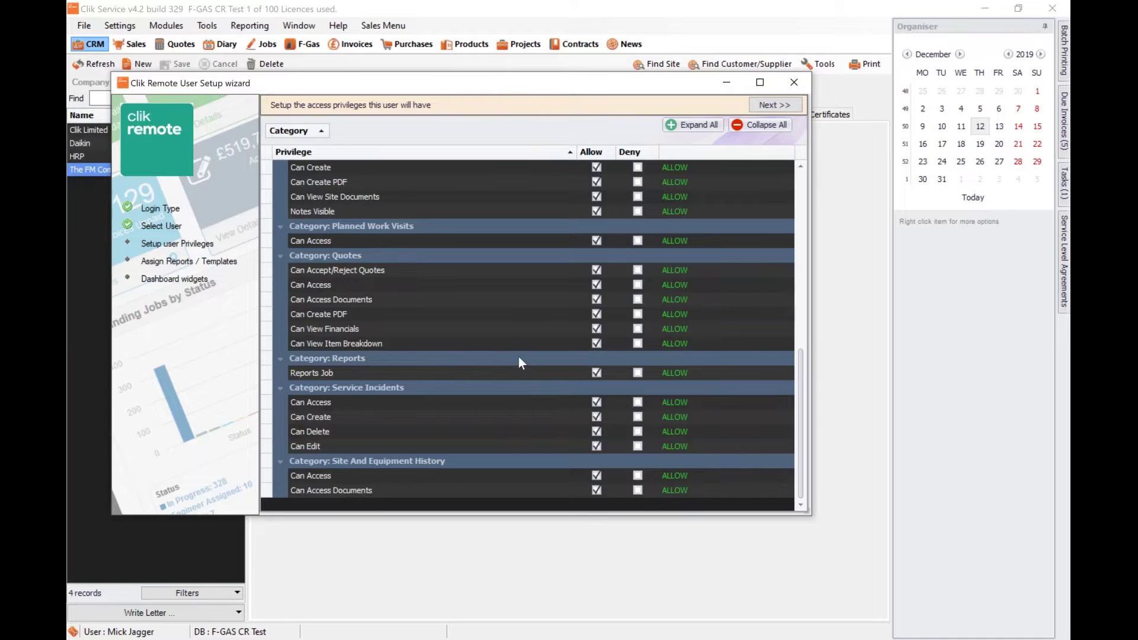
Recheck the privileges, all set to allow, and advance to the reports-and-templates step
scroll(517, 358, "up", 2)
scroll(506, 350, "up", 1)
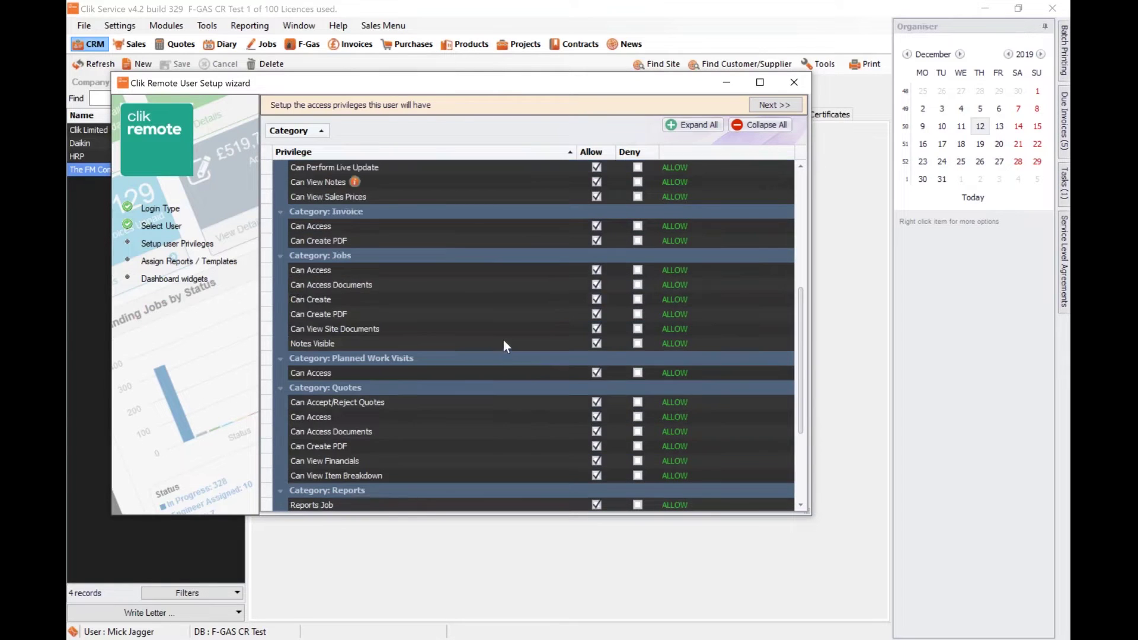
scroll(497, 339, "up", 1)
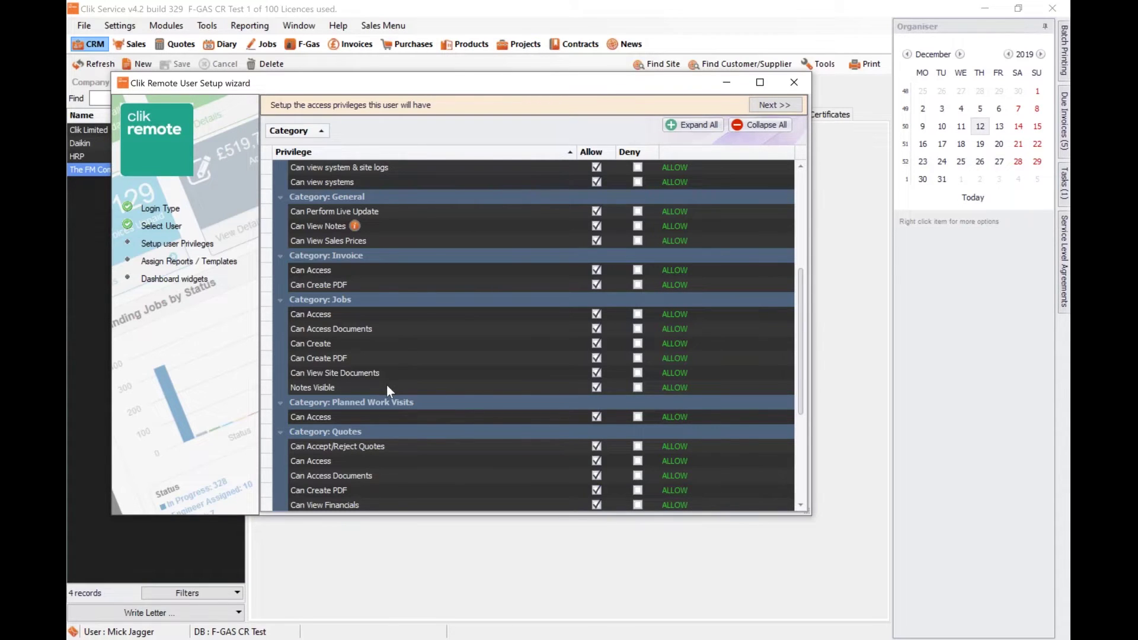
scroll(358, 372, "down", 1)
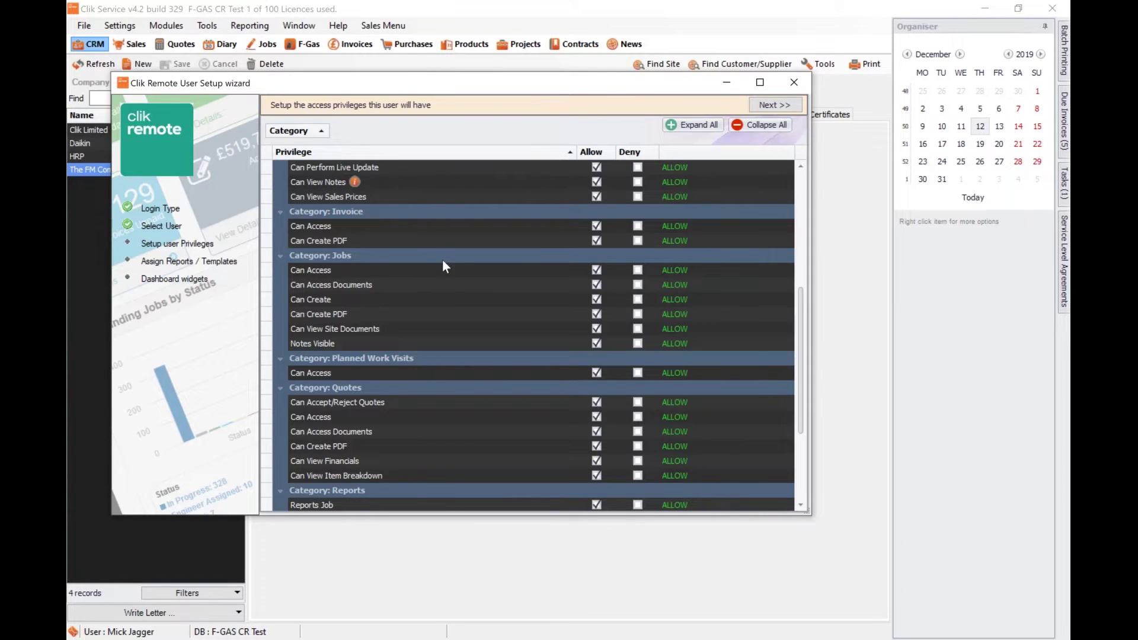
scroll(442, 259, "down", 3)
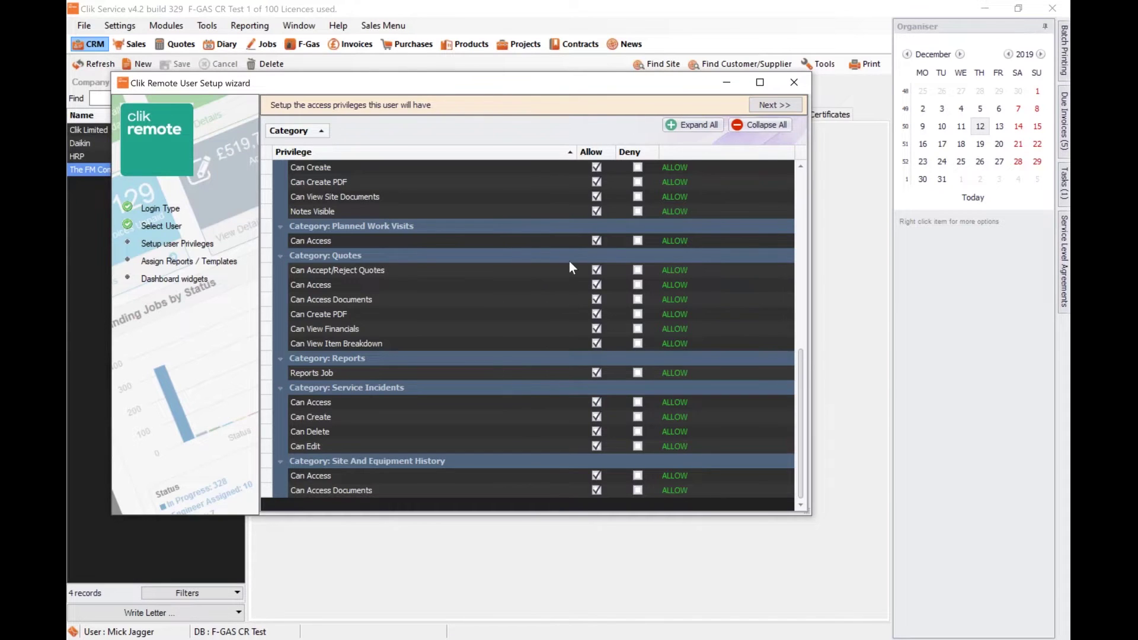
scroll(569, 267, "up", 10)
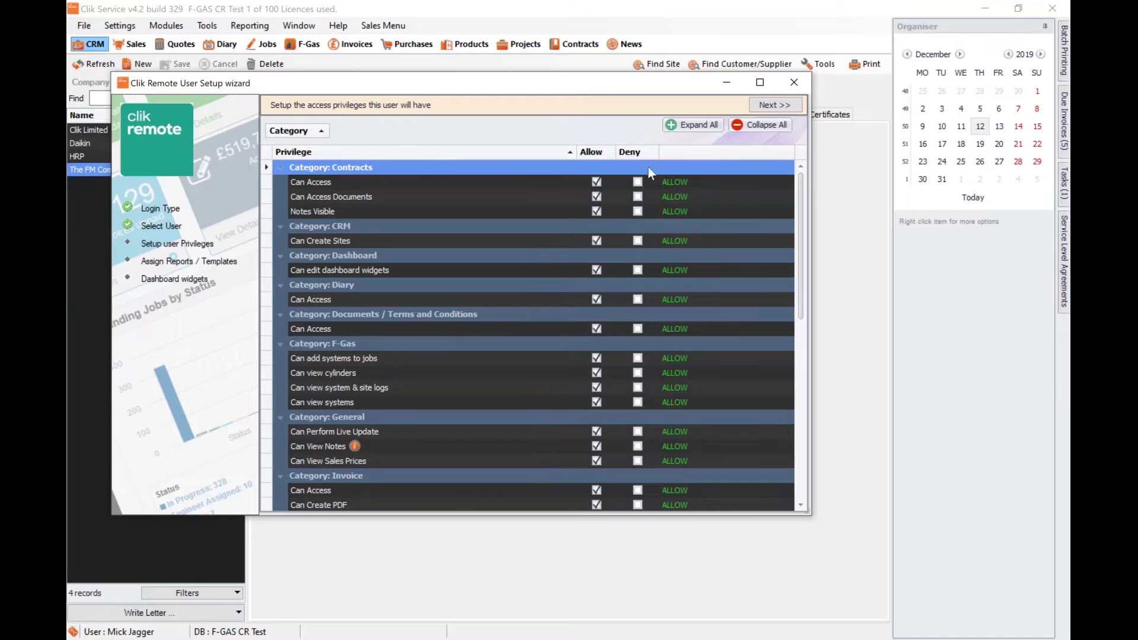
left_click(763, 110)
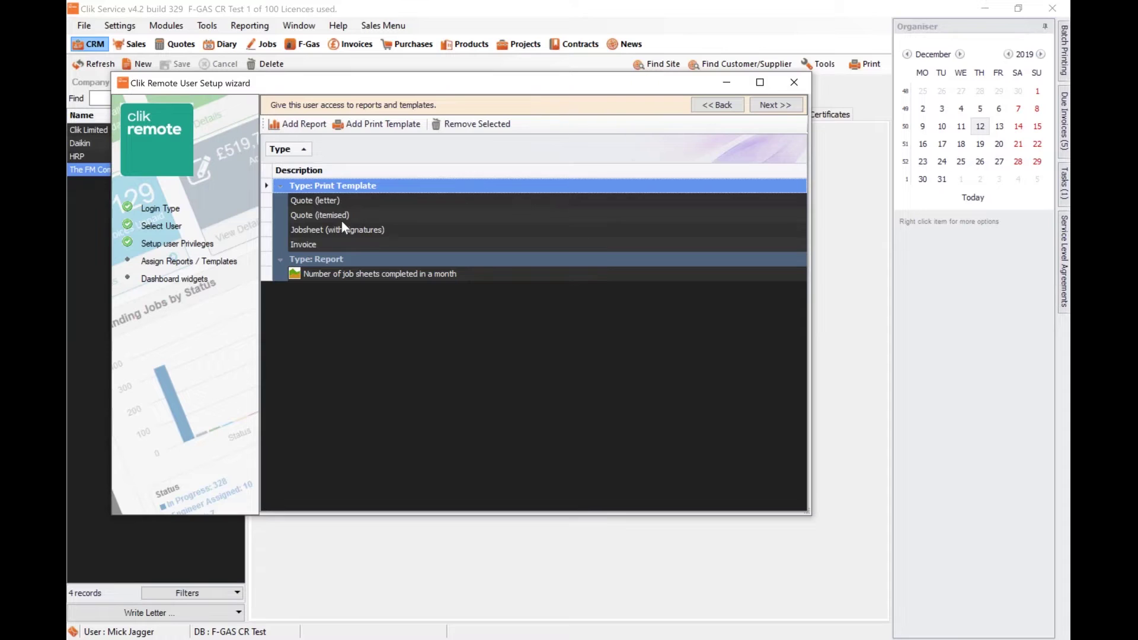
Preview available print templates and reports without adding any, then continue to dashboard widgets
left_click(368, 122)
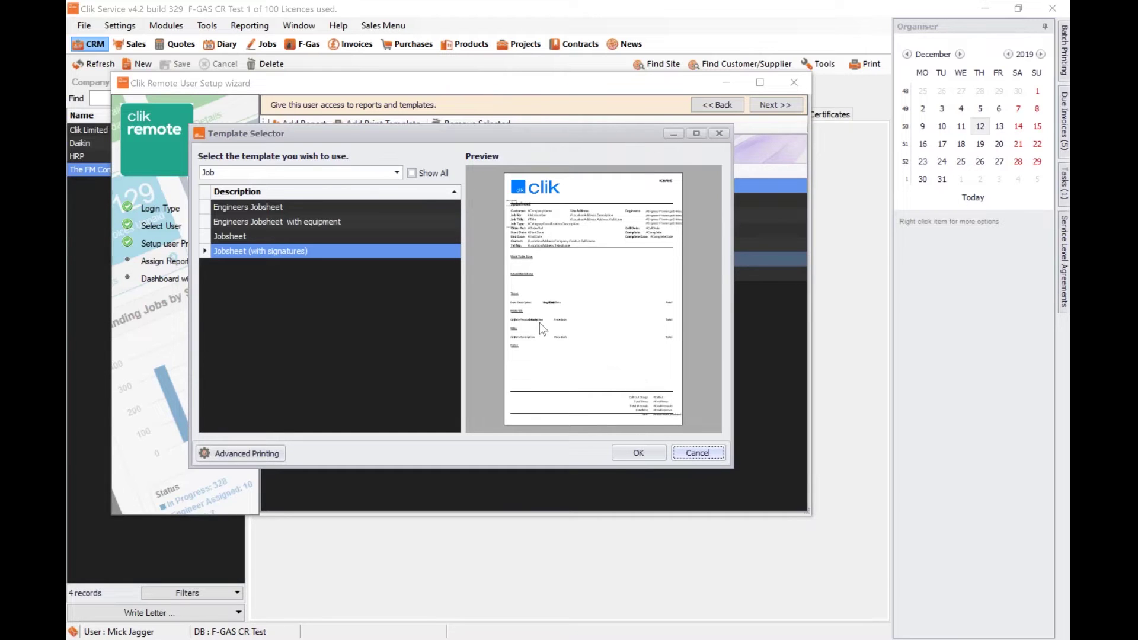
left_click(710, 455)
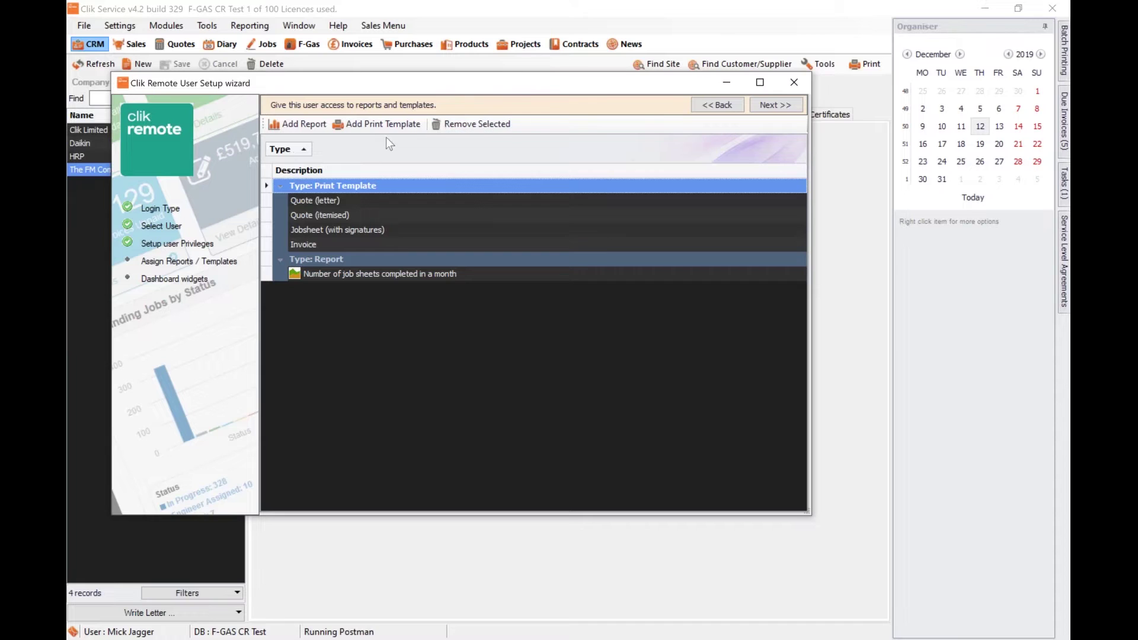
left_click(308, 122)
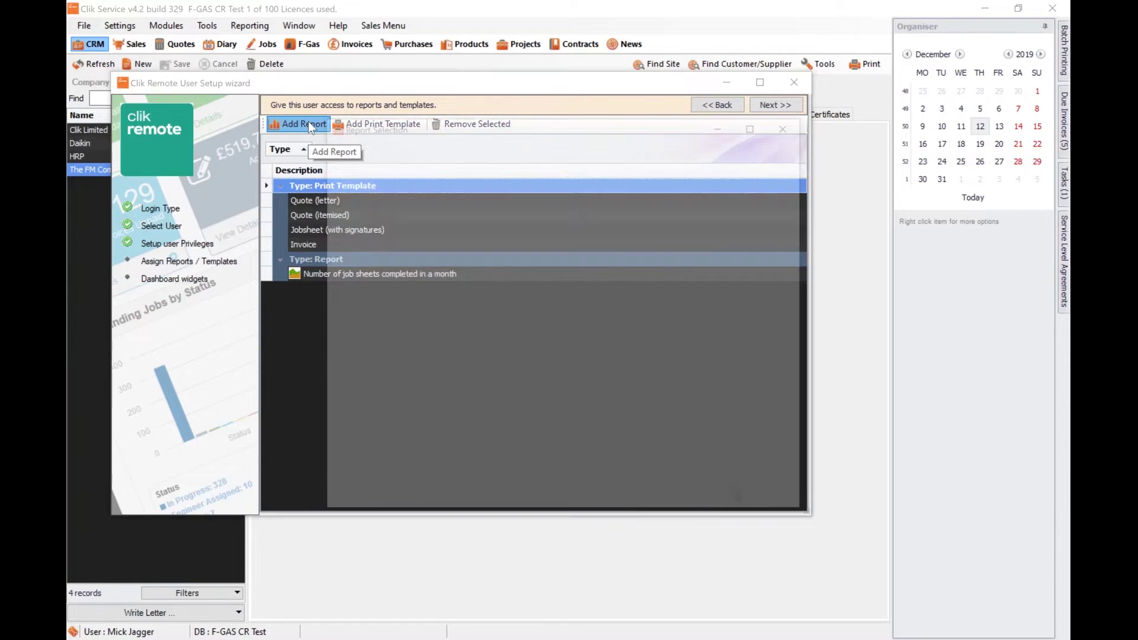
scroll(760, 292, "down", 5)
scroll(758, 293, "down", 7)
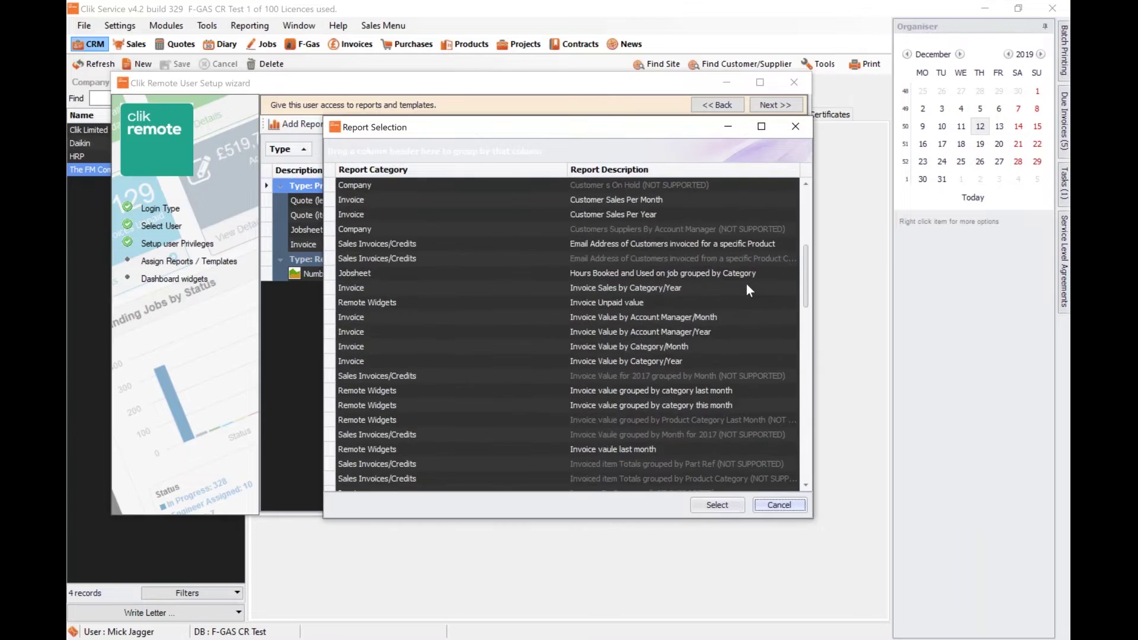
scroll(745, 291, "down", 6)
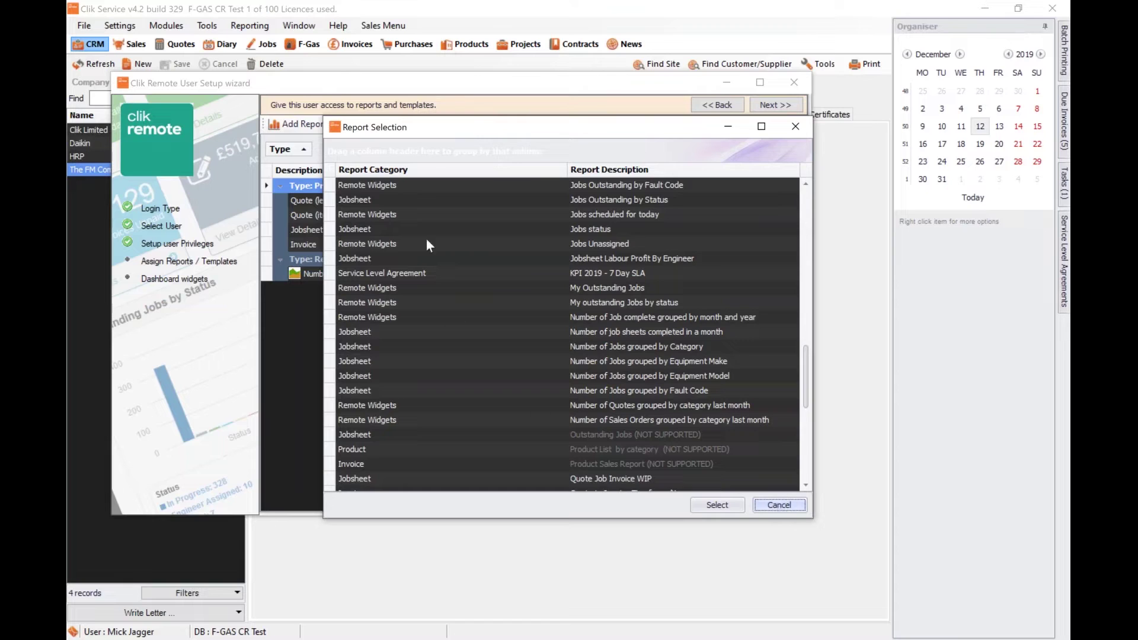
left_click(782, 508)
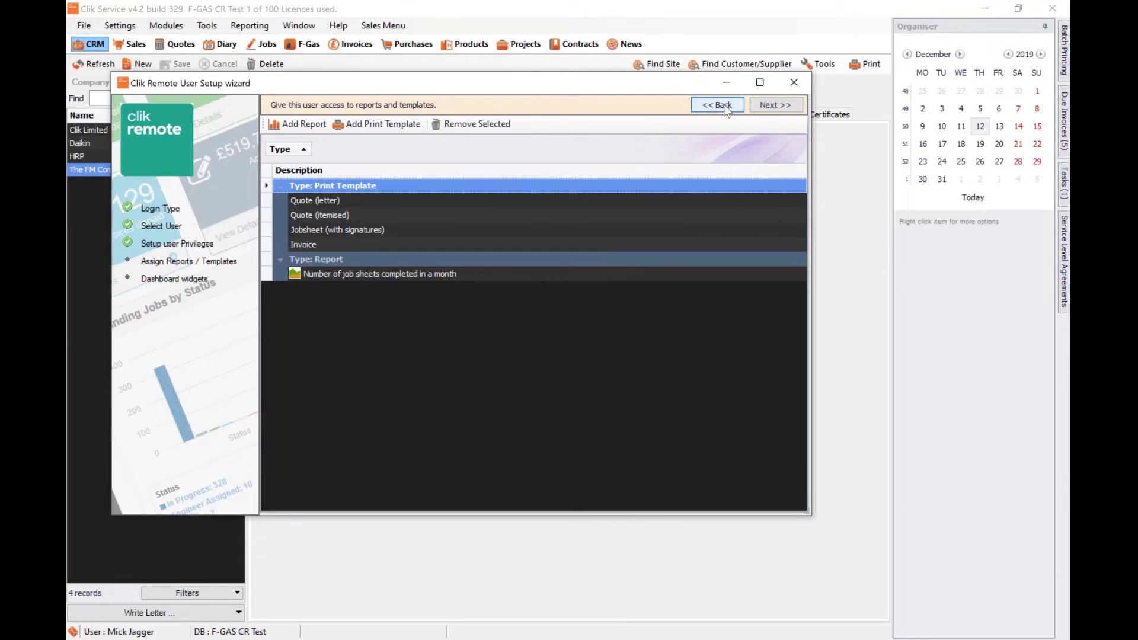
left_click(768, 107)
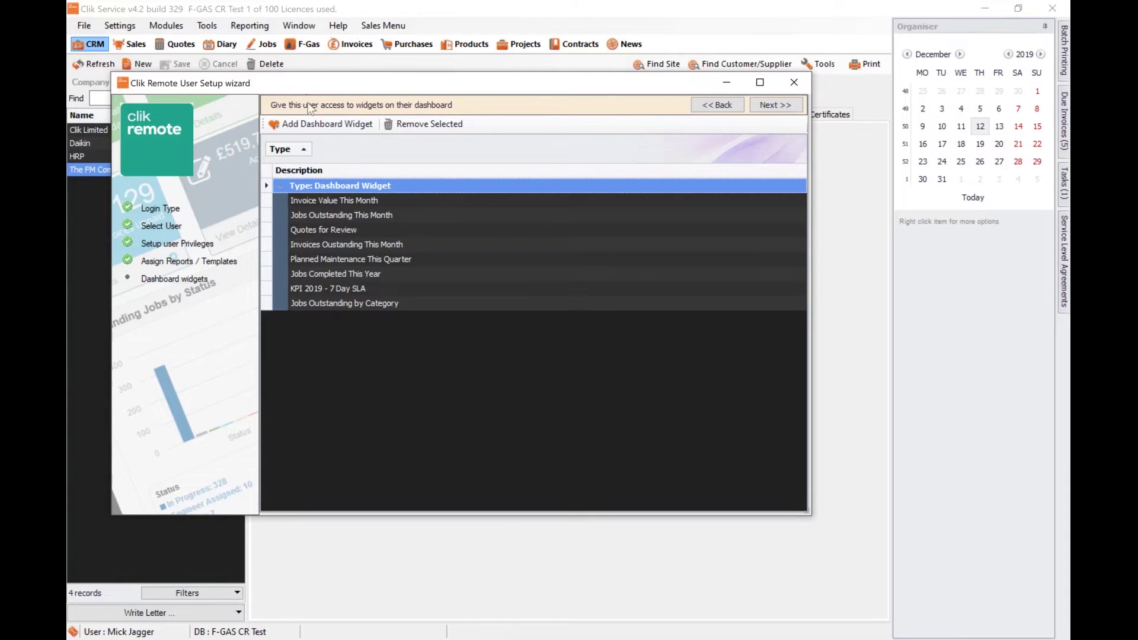
Go through the widgets, Invoice Value This Month to KPI 2019 - 7 Day SLA, then reach the password step
left_click(369, 200)
left_click(372, 215)
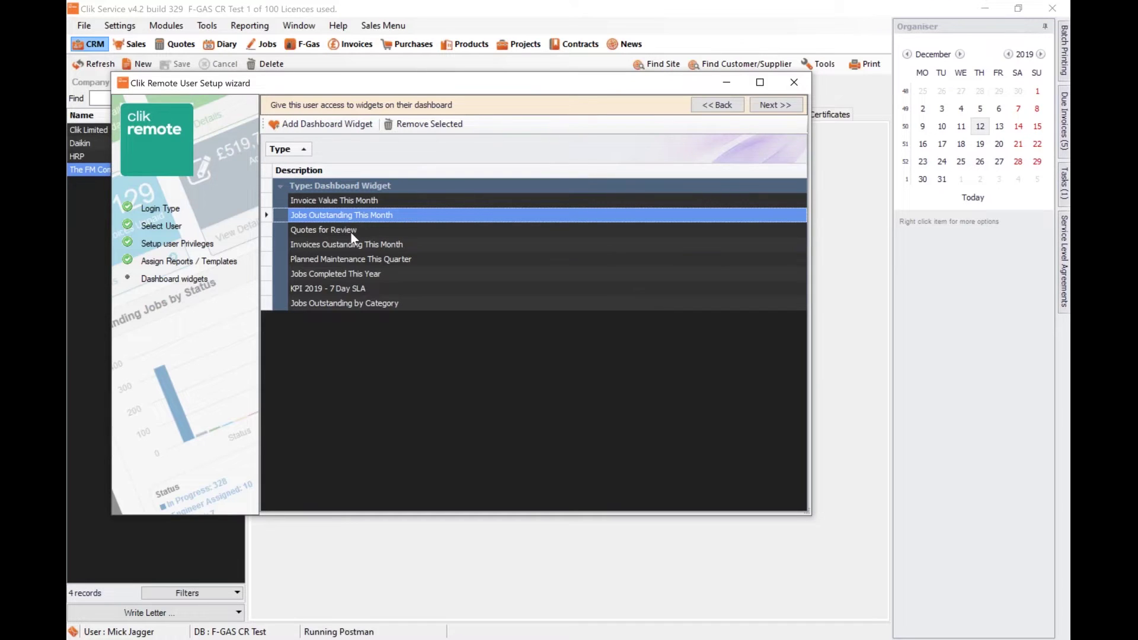
left_click(352, 231)
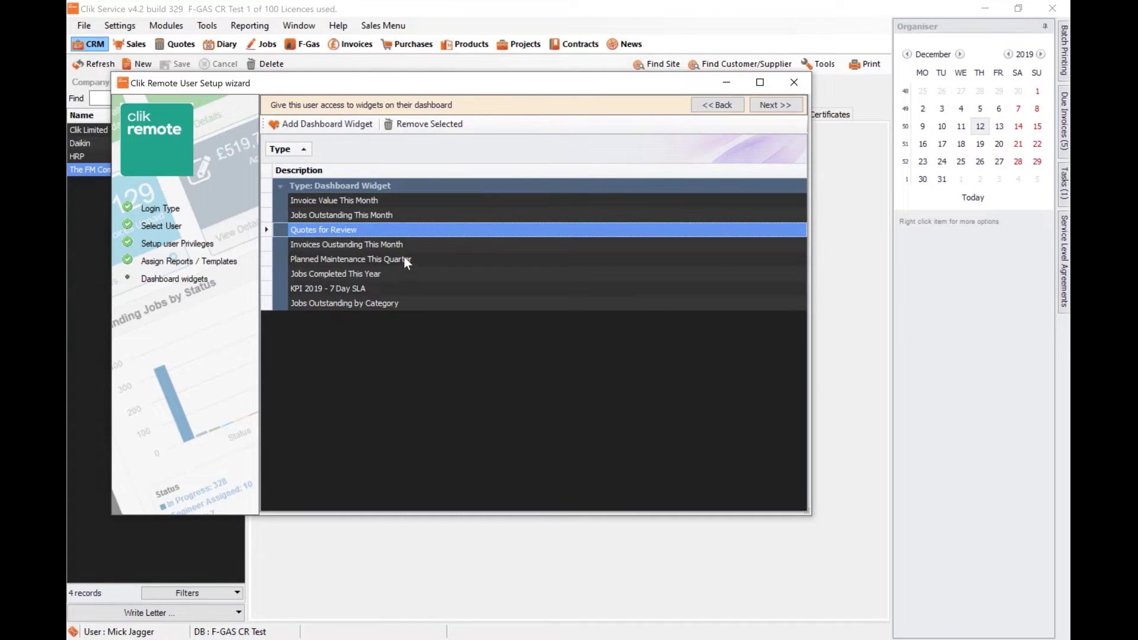
left_click(403, 258)
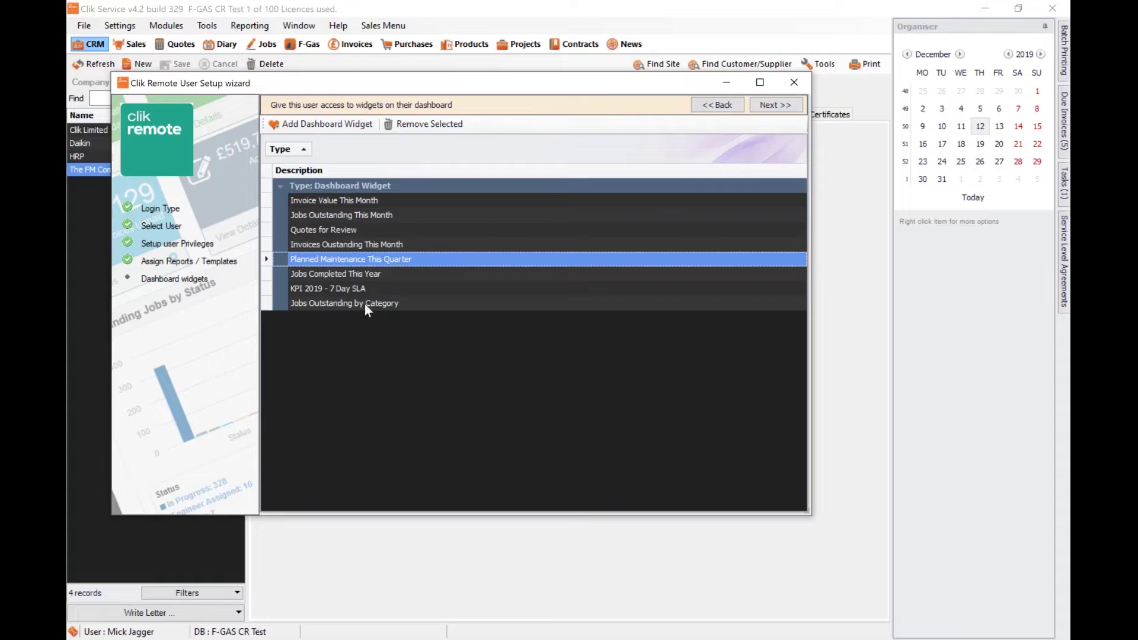
left_click(348, 290)
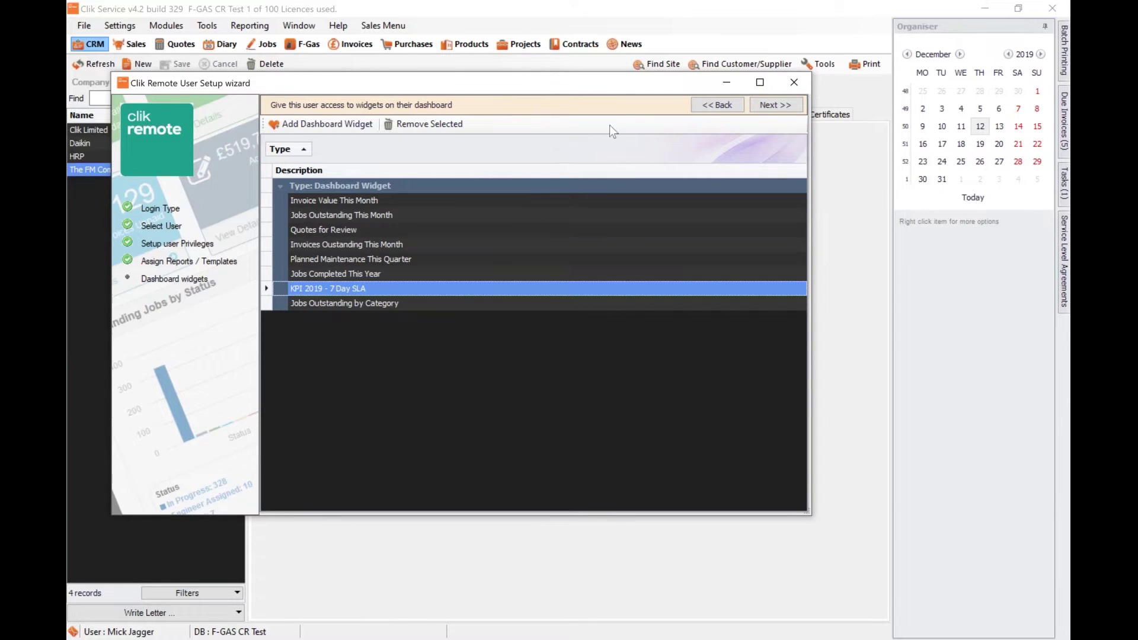
left_click(765, 104)
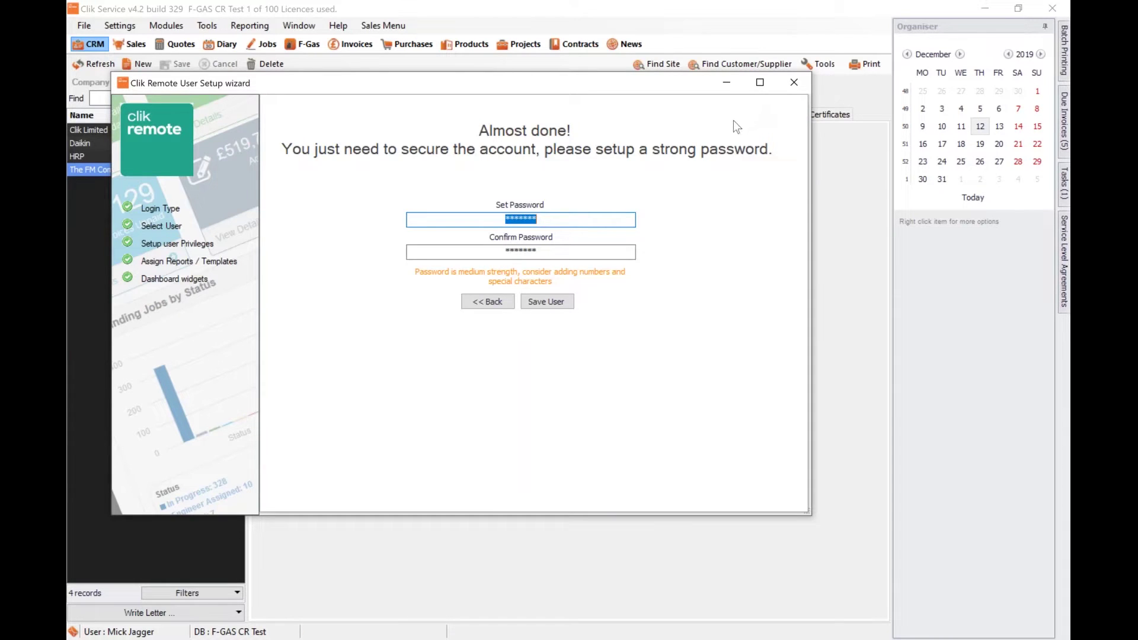
Save The FM Company as an enabled Customer user and close the setup wizard
left_click(890, 325)
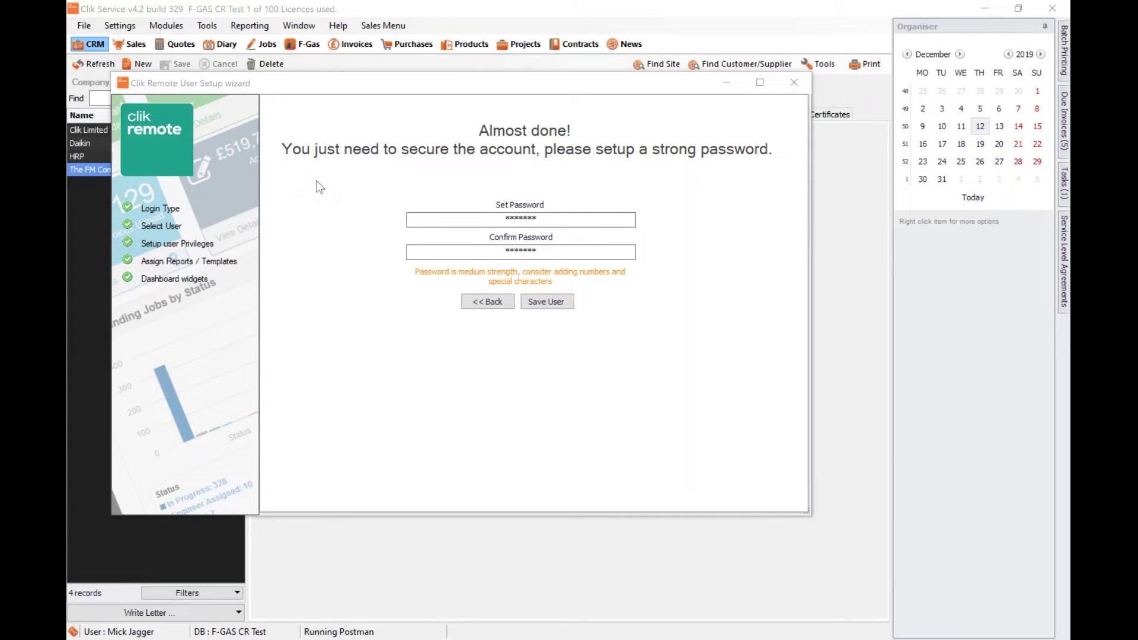
left_click(566, 303)
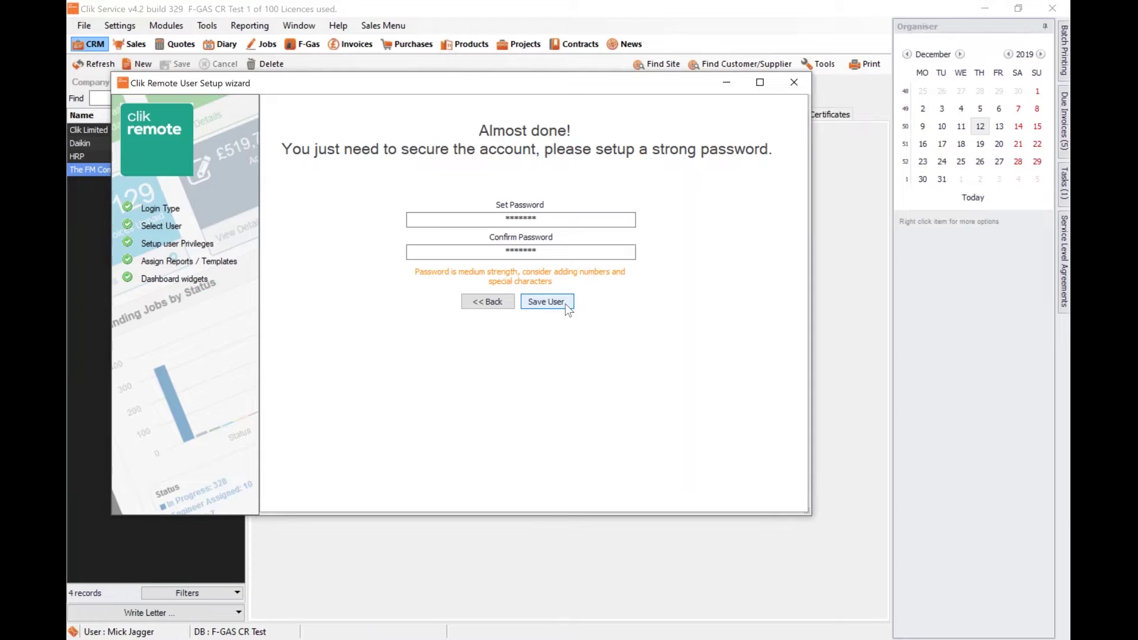
left_click(519, 230)
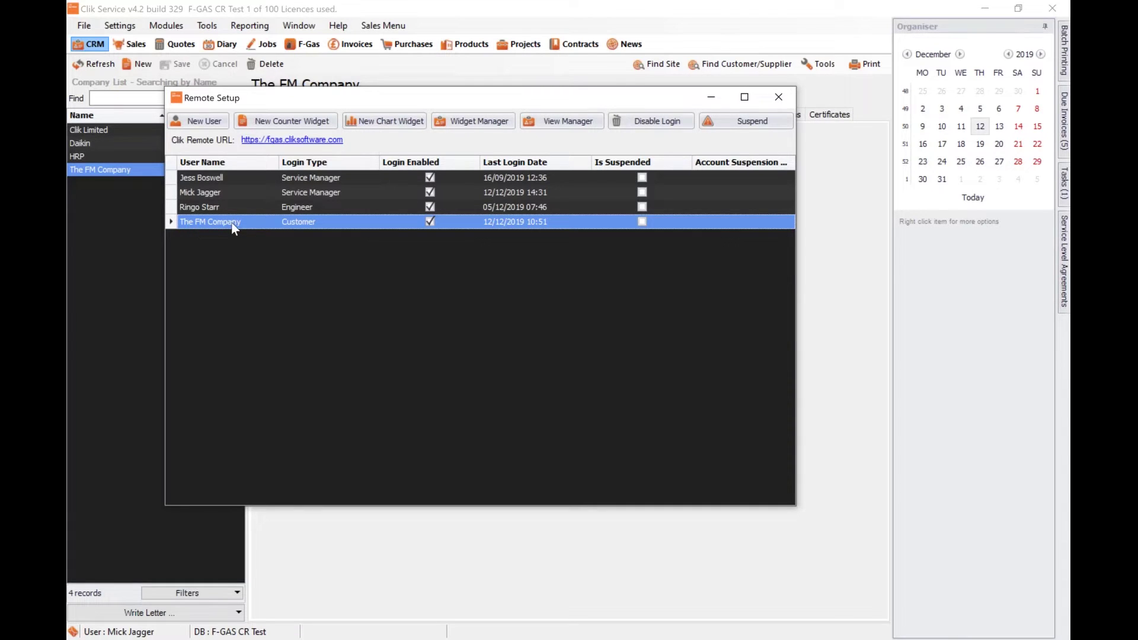
left_click(568, 118)
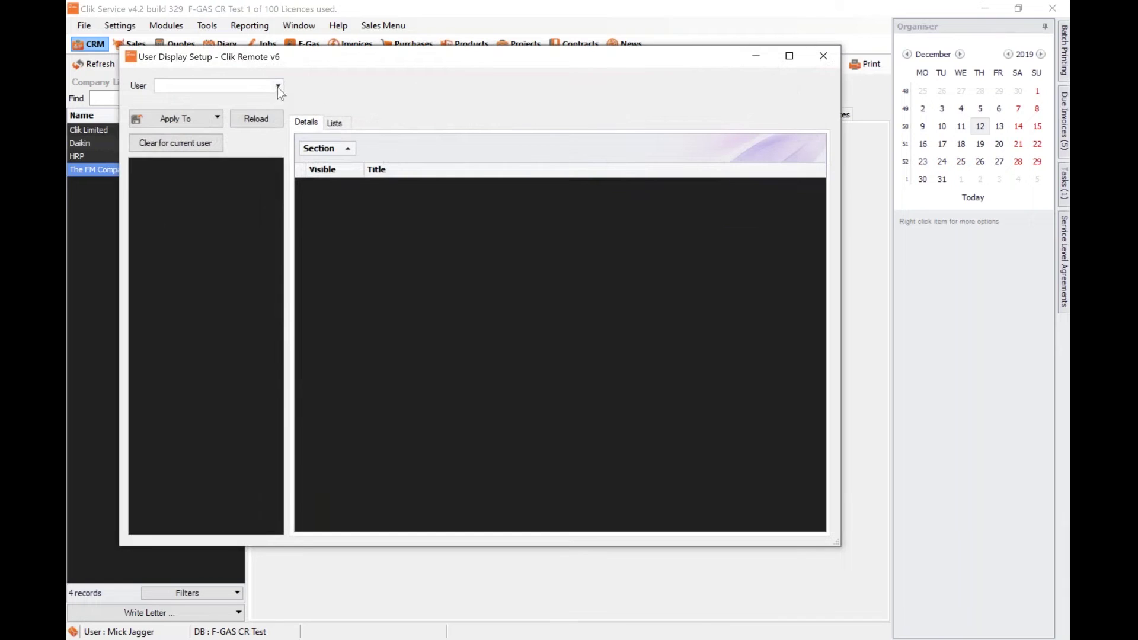
left_click(278, 86)
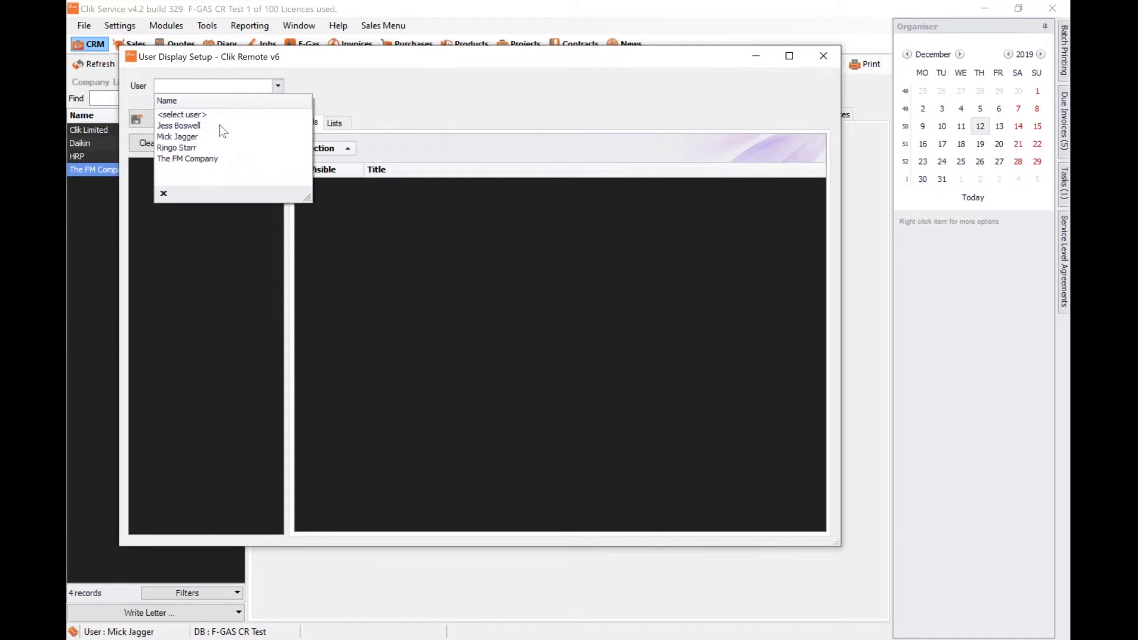
left_click(197, 158)
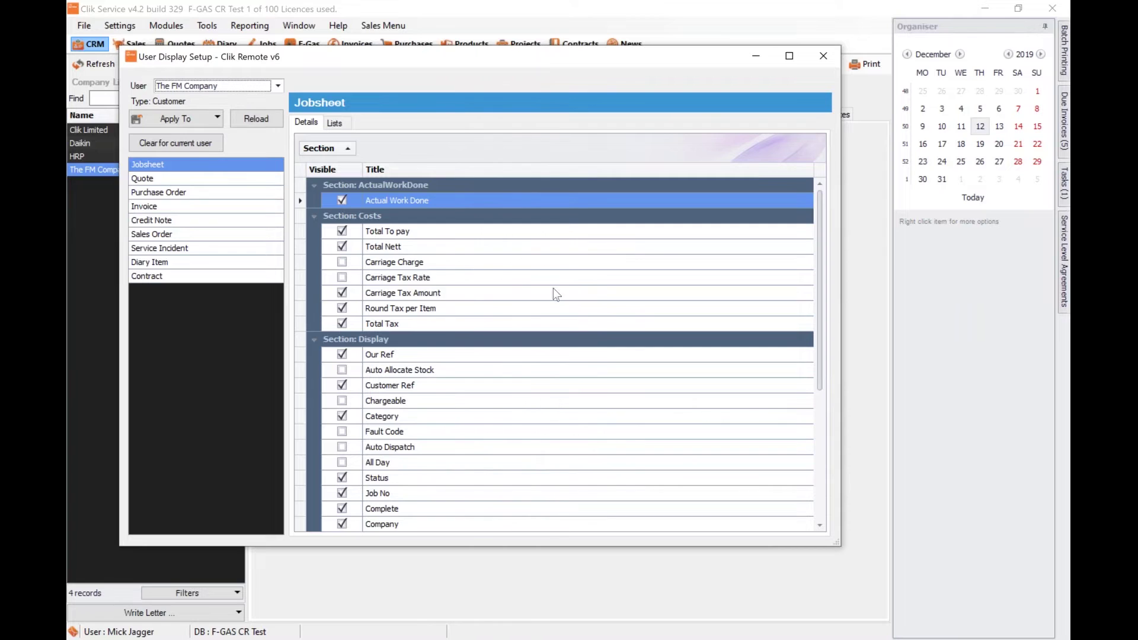
scroll(557, 325, "down", 3)
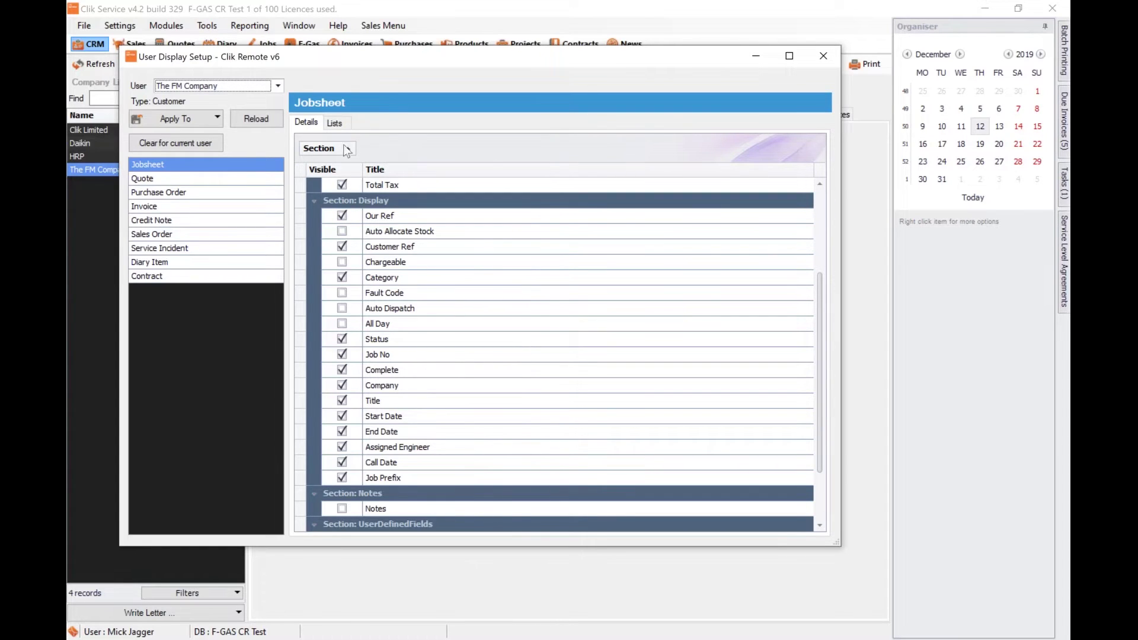
left_click(207, 119)
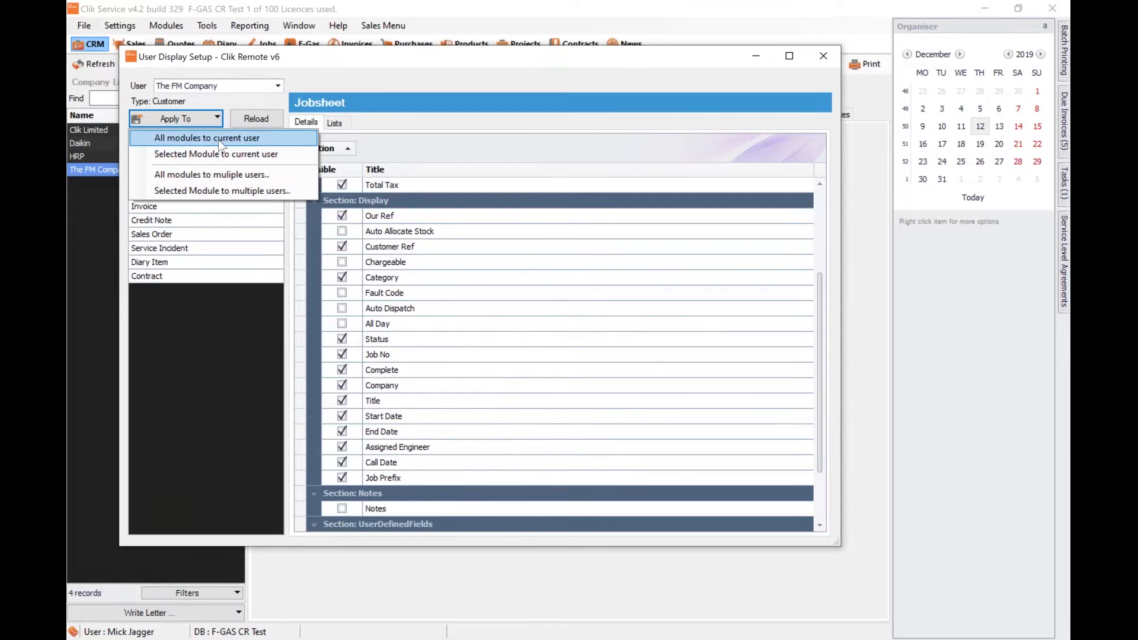
left_click(422, 68)
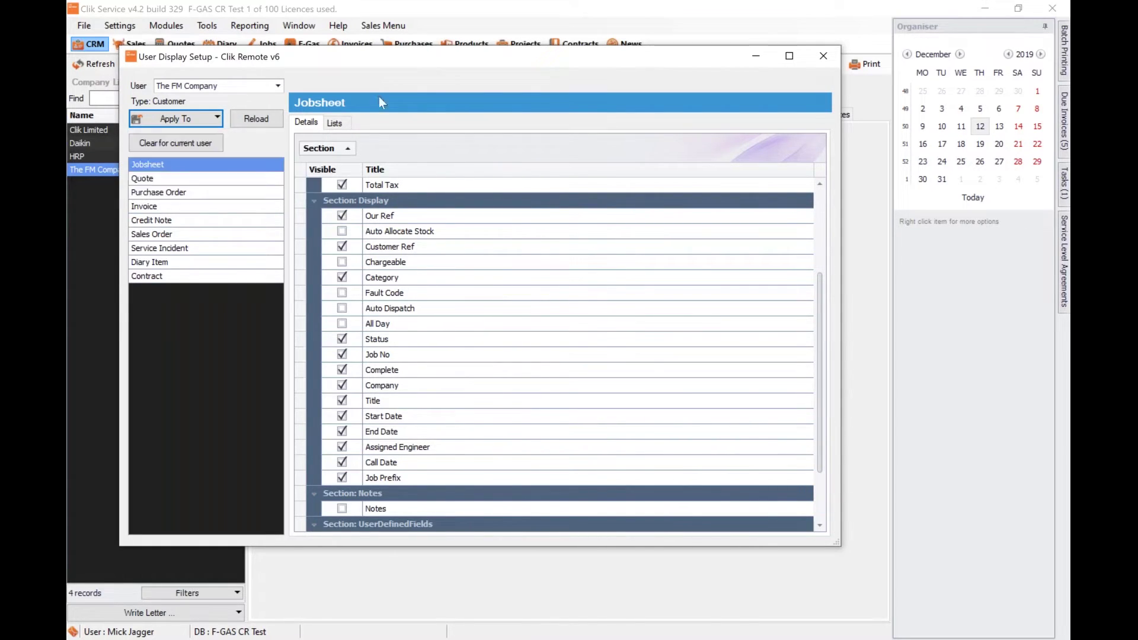
left_click(336, 123)
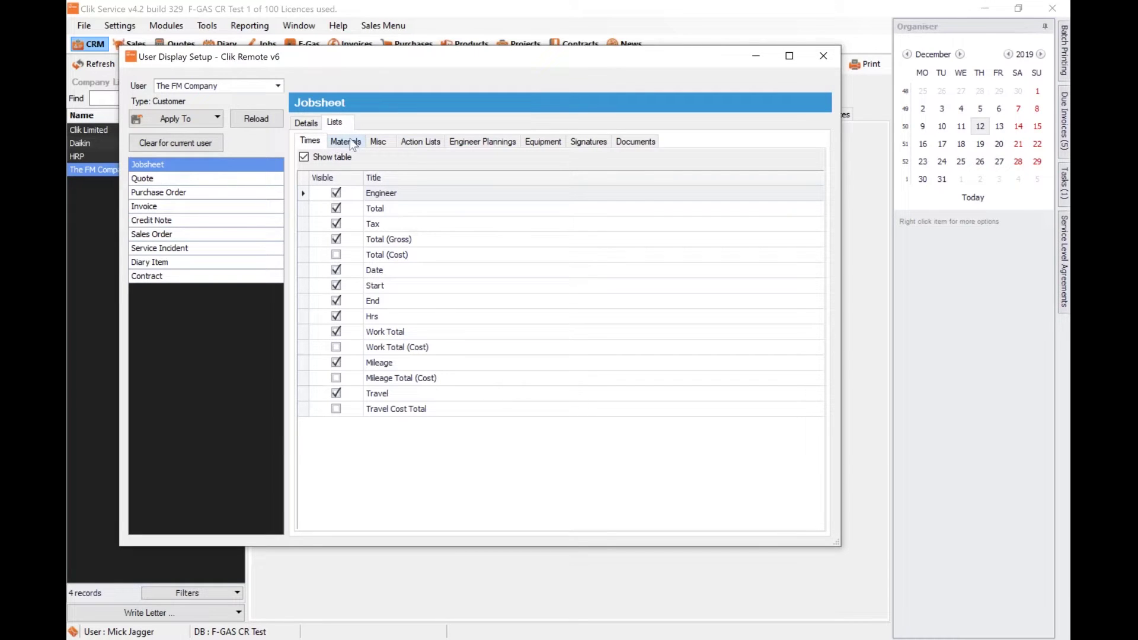
left_click(178, 181)
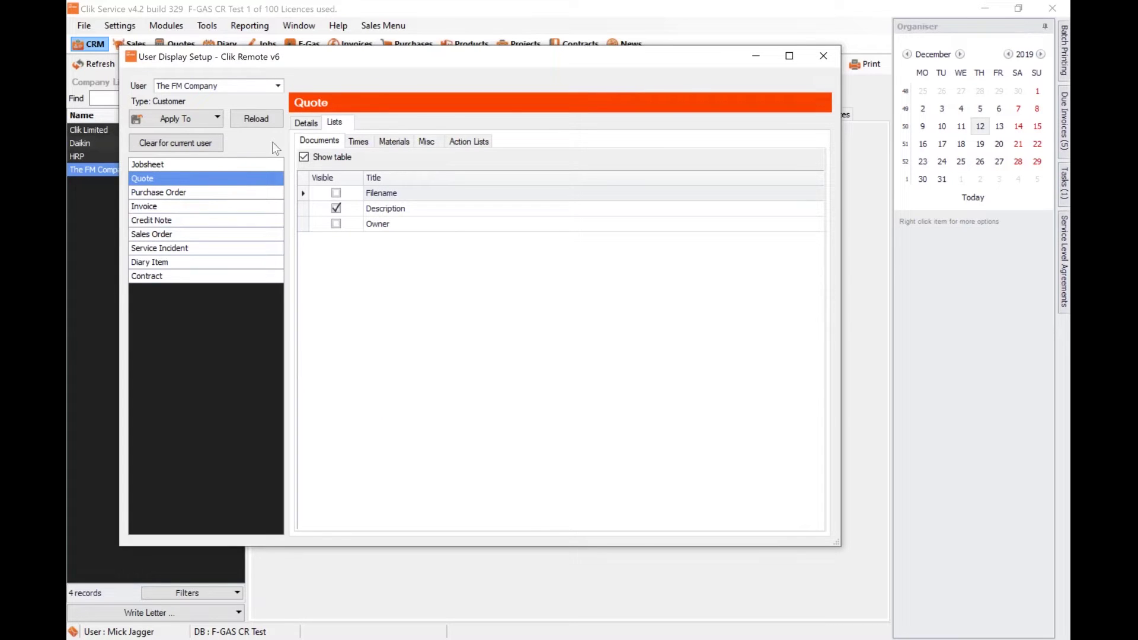
left_click(307, 124)
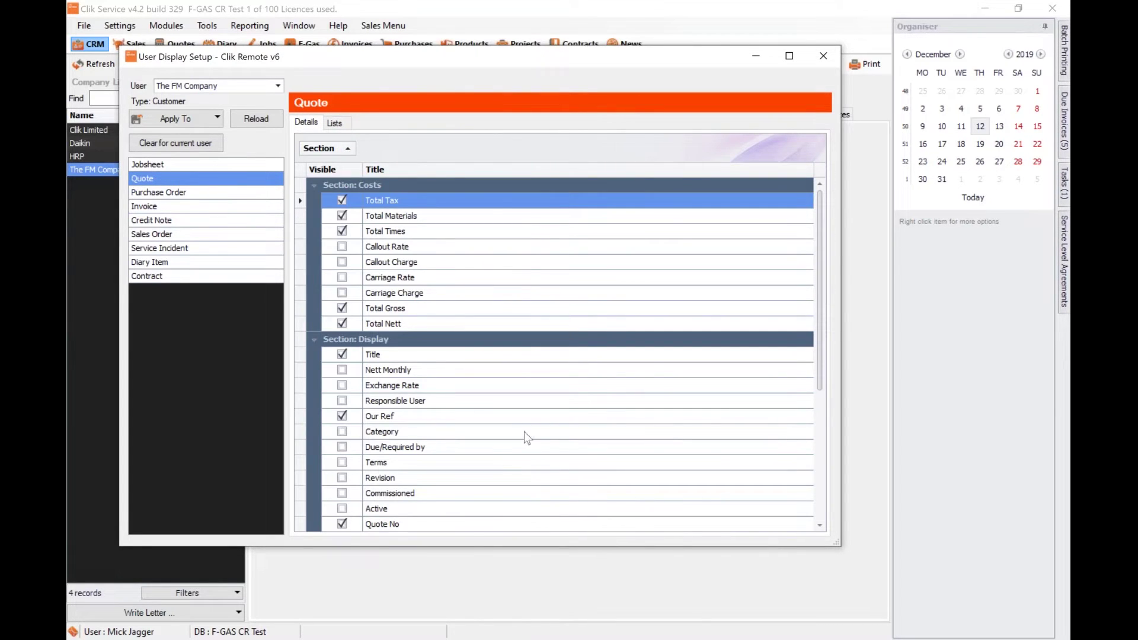
scroll(482, 395, "down", 2)
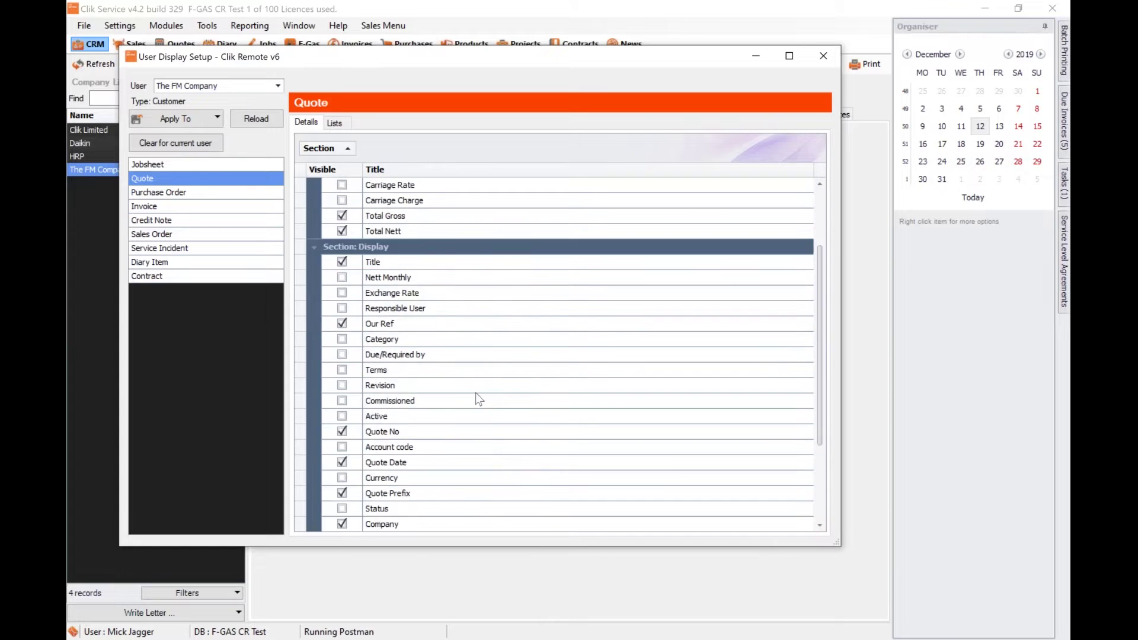
scroll(476, 393, "down", 2)
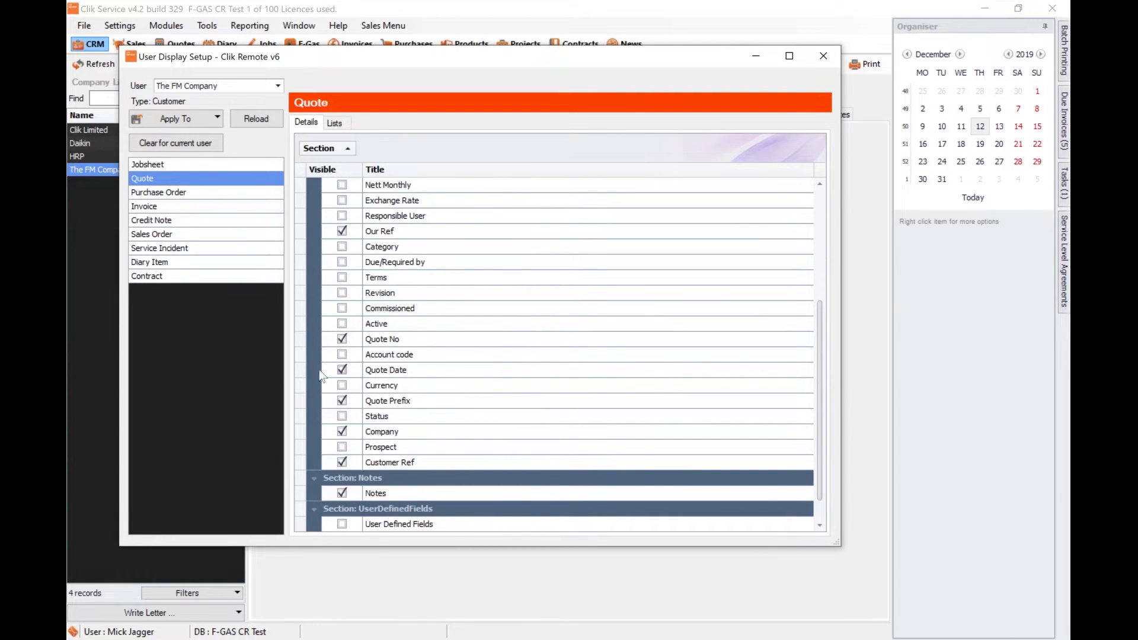
left_click(830, 57)
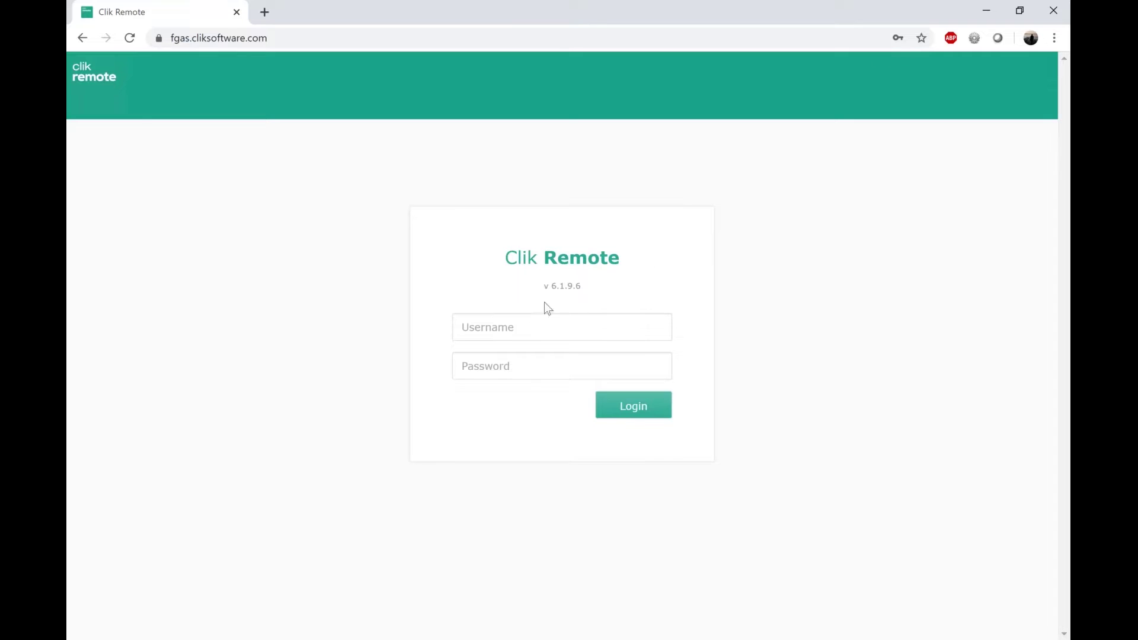
Log in to Clik Remote with username 'The FM Company' and the account password
left_click(529, 316)
type("The ")
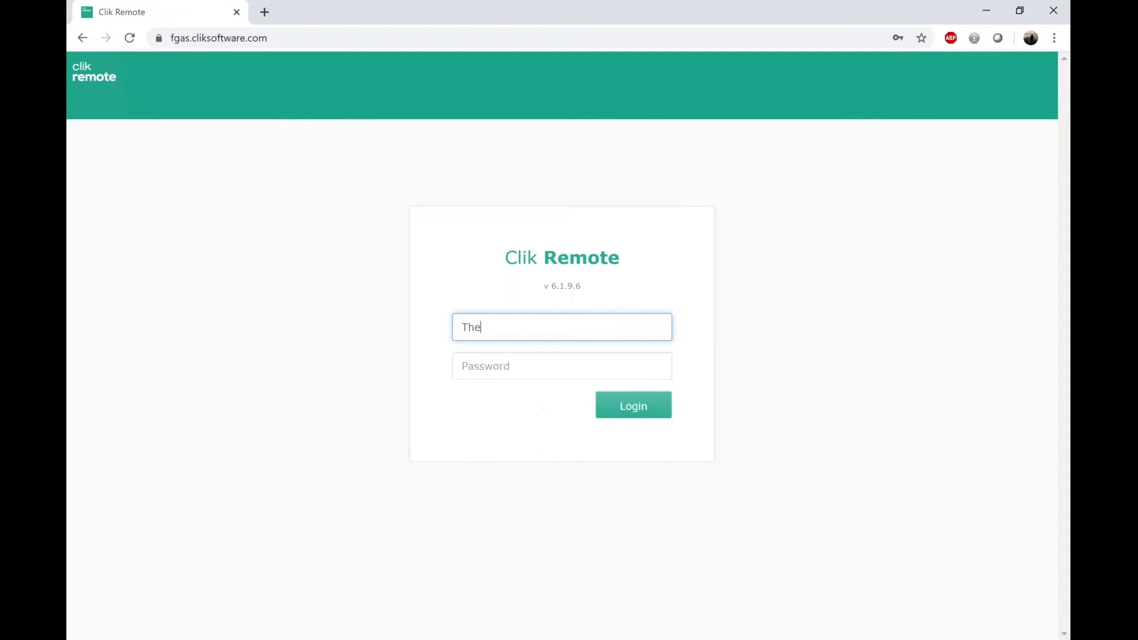
type("FM Company")
key("Tab")
type("*******")
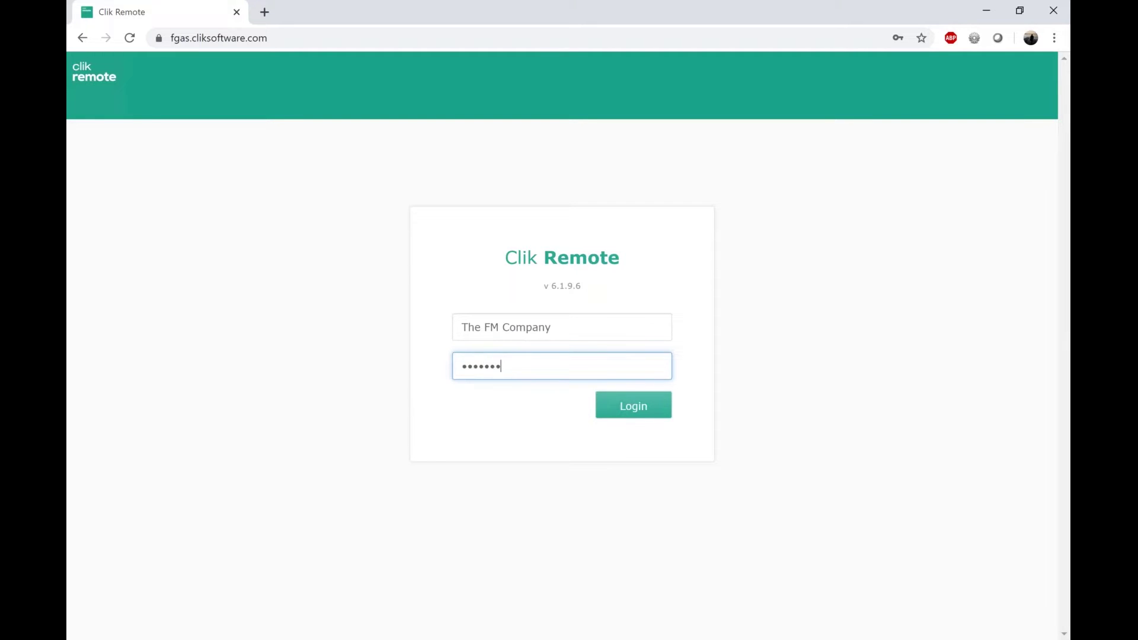
key("Return")
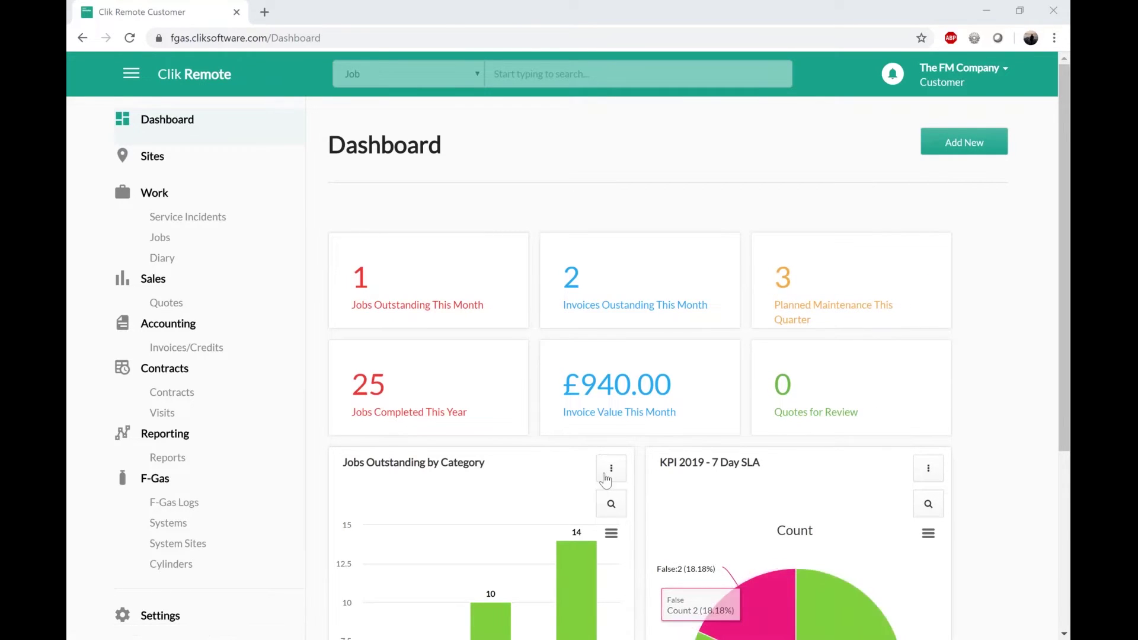
scroll(610, 474, "down", 4)
scroll(643, 368, "down", 1)
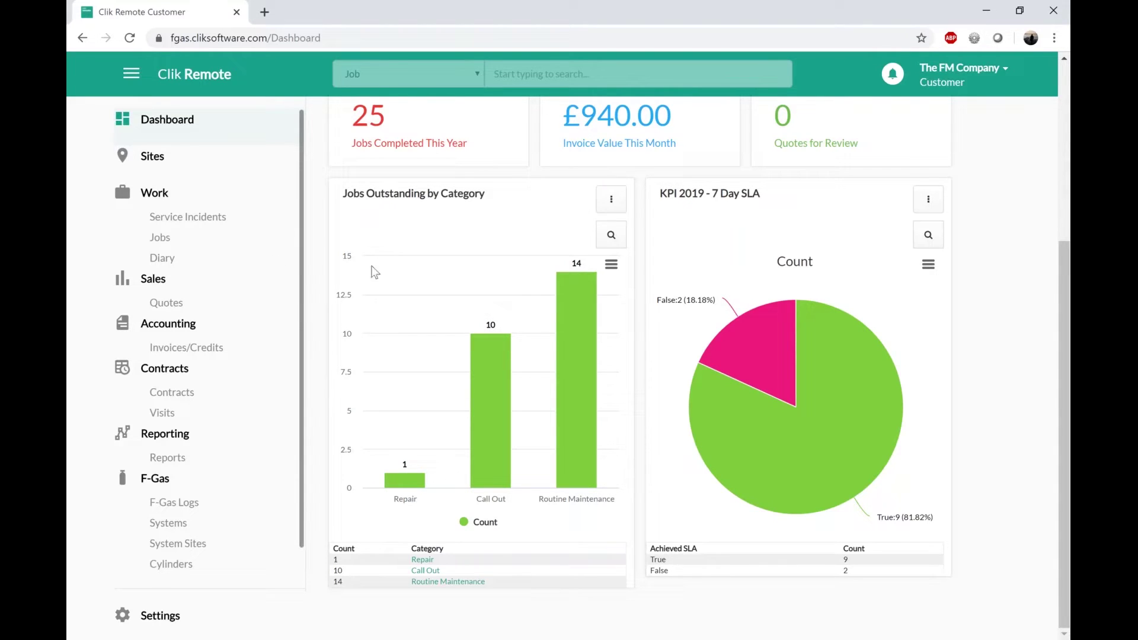
scroll(647, 301, "up", 3)
scroll(647, 301, "up", 1)
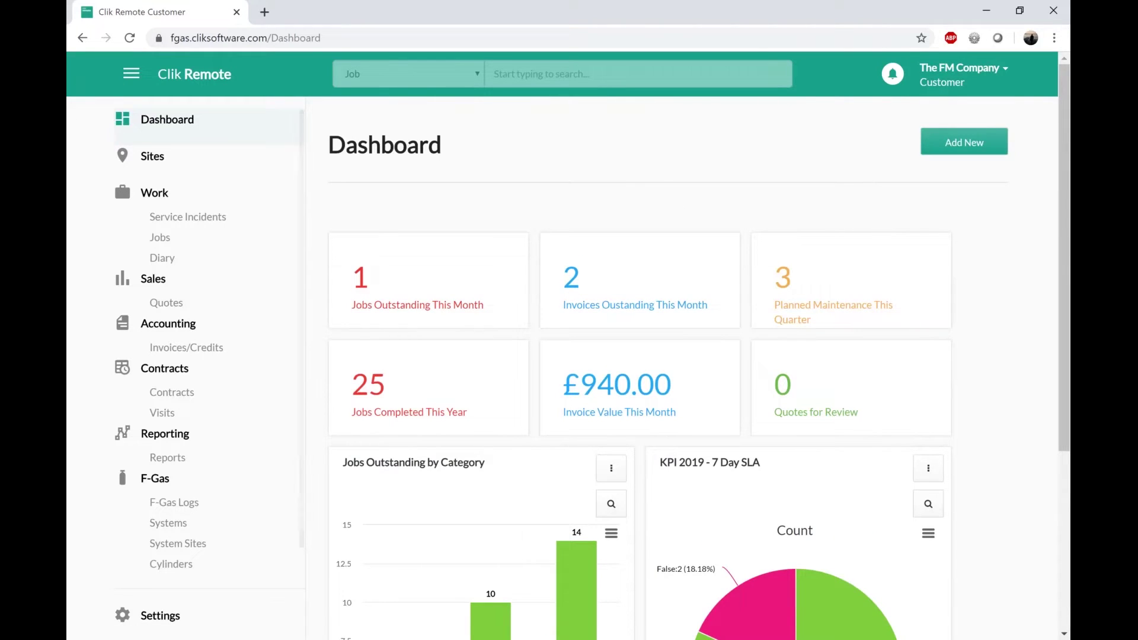
left_click(161, 617)
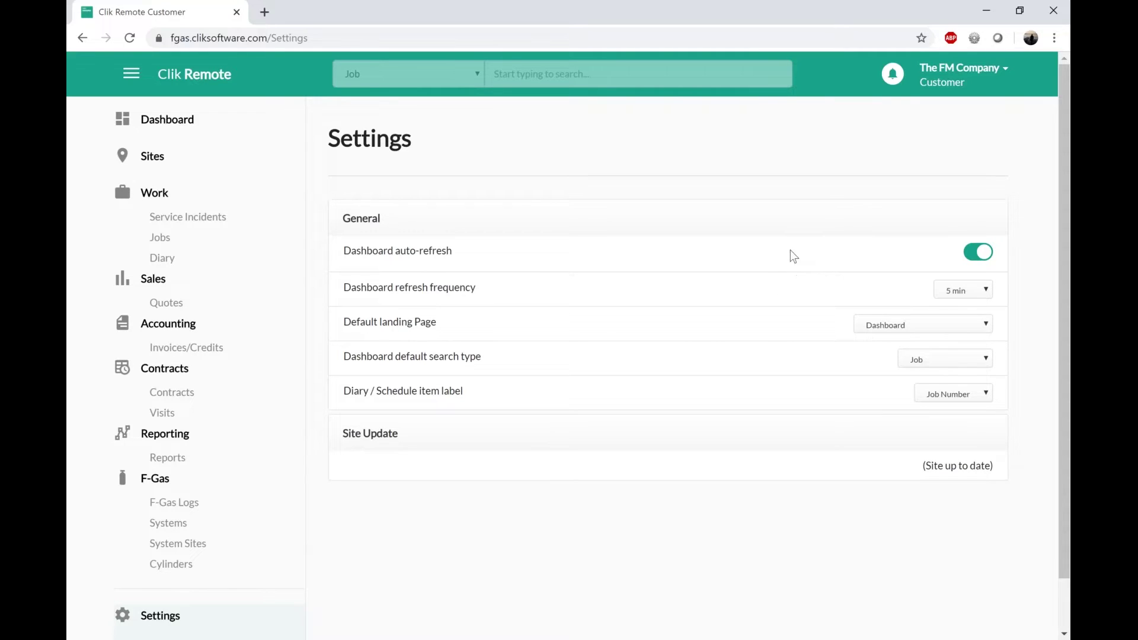
left_click(886, 326)
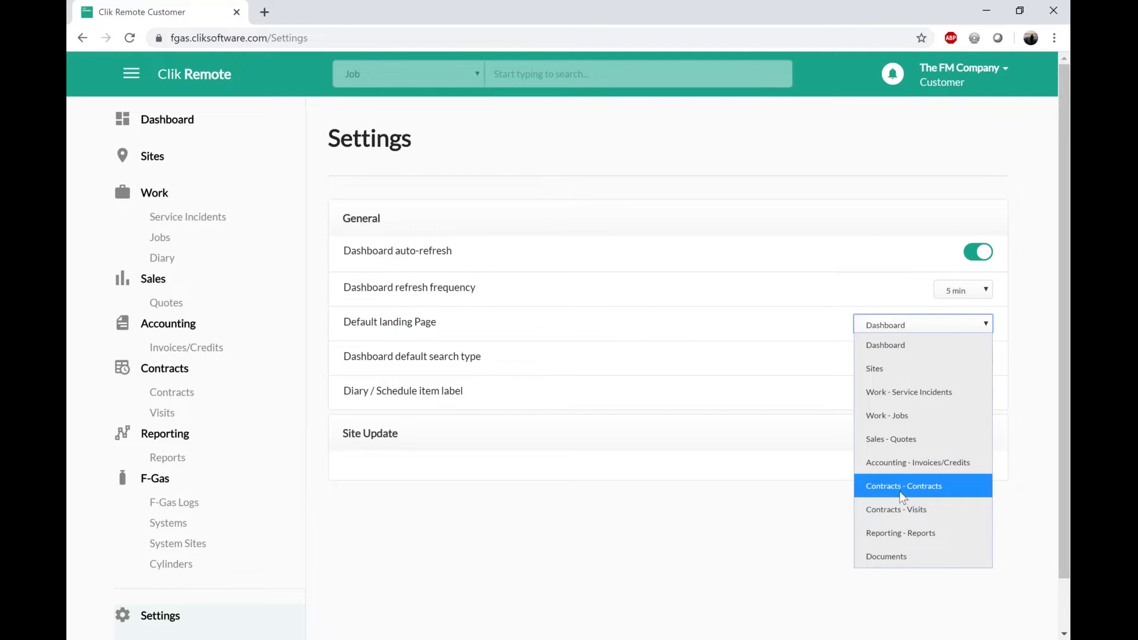
left_click(151, 122)
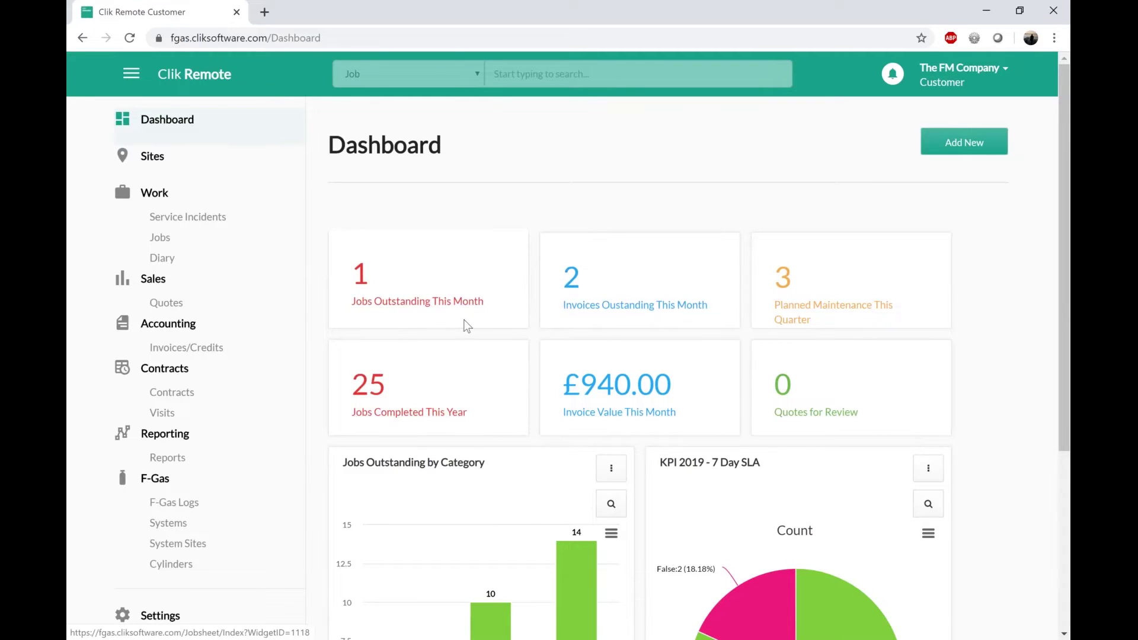
View Jobs Outstanding This Month, return to the Dashboard, then open the Sites list
left_click(411, 304)
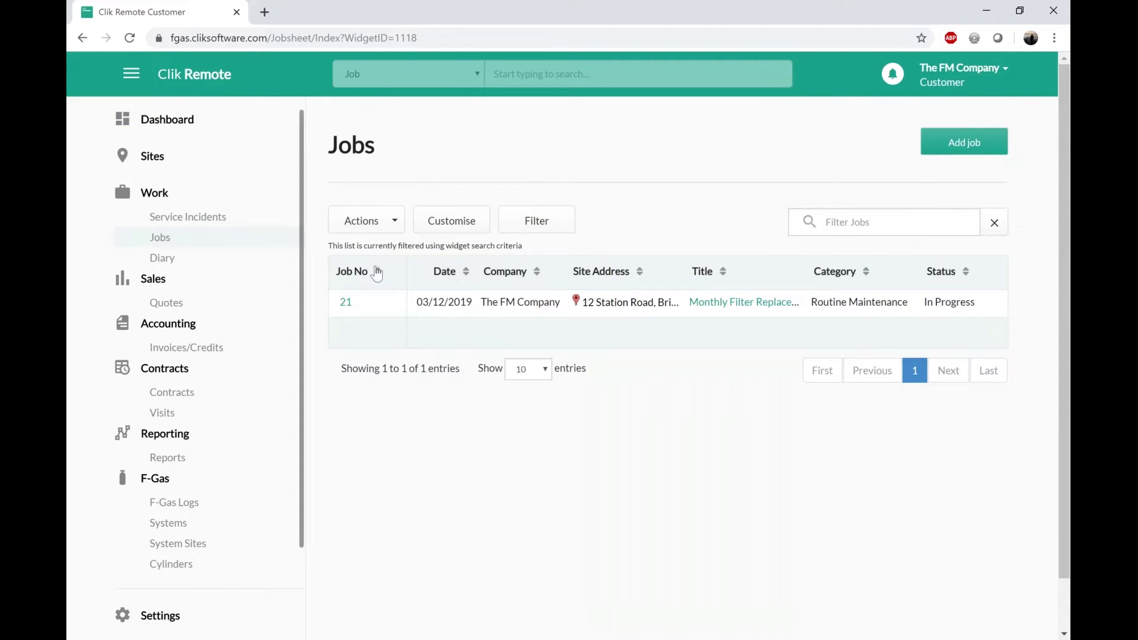
left_click(153, 121)
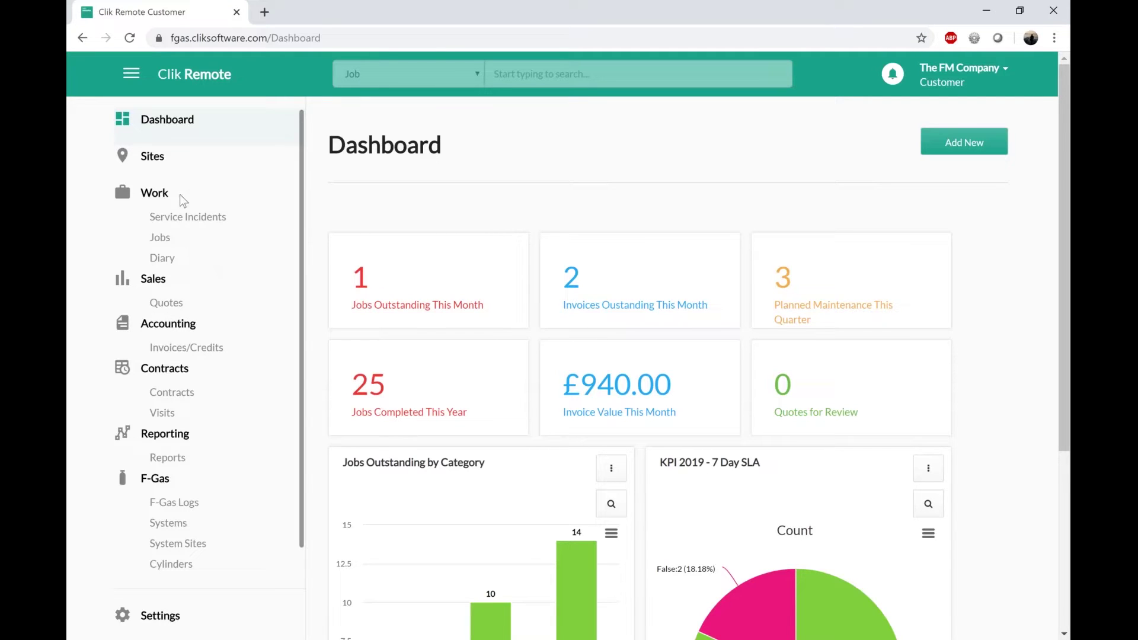
left_click(145, 157)
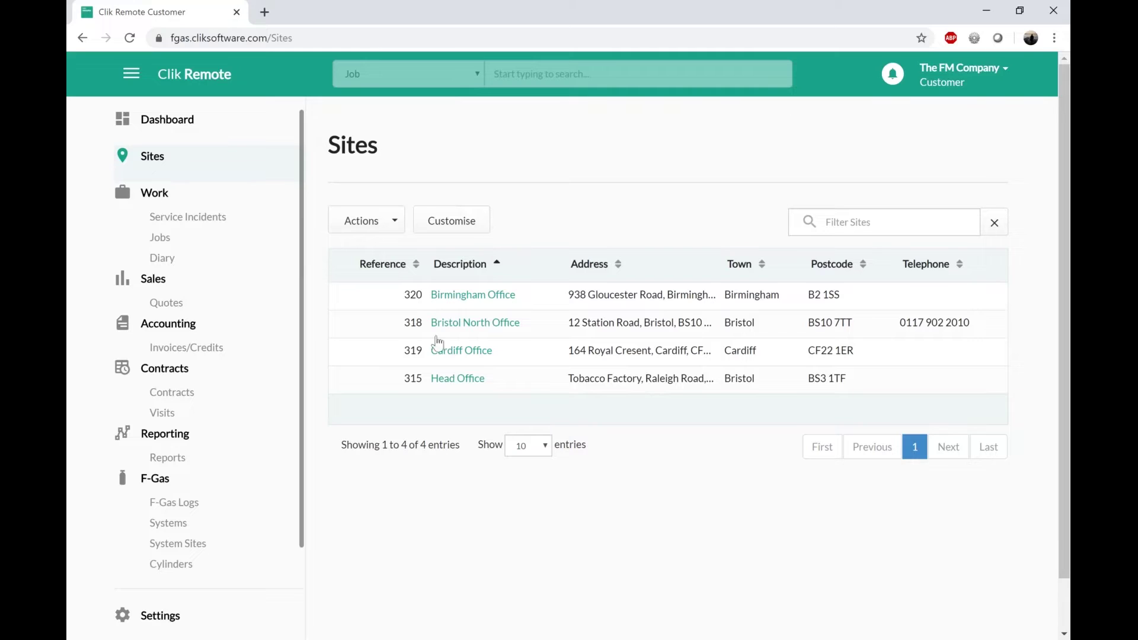
Open the Head Office site's details and show its Activity tab
left_click(460, 381)
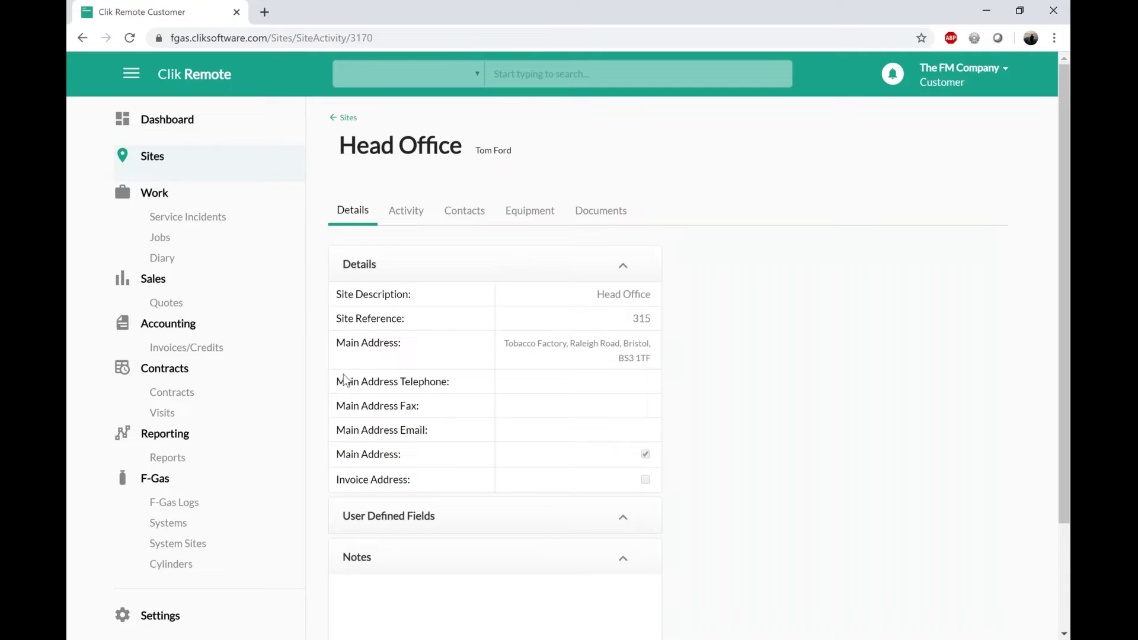
left_click(407, 218)
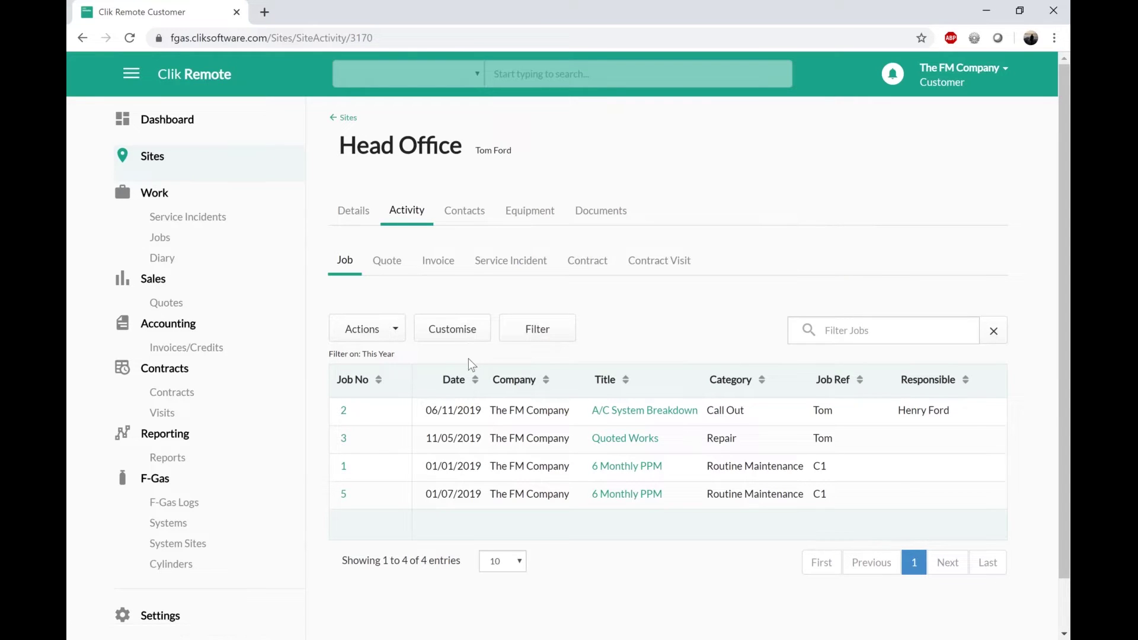
Inspect the job list's date range filter, kept at This Year, and its Actions menu
left_click(529, 334)
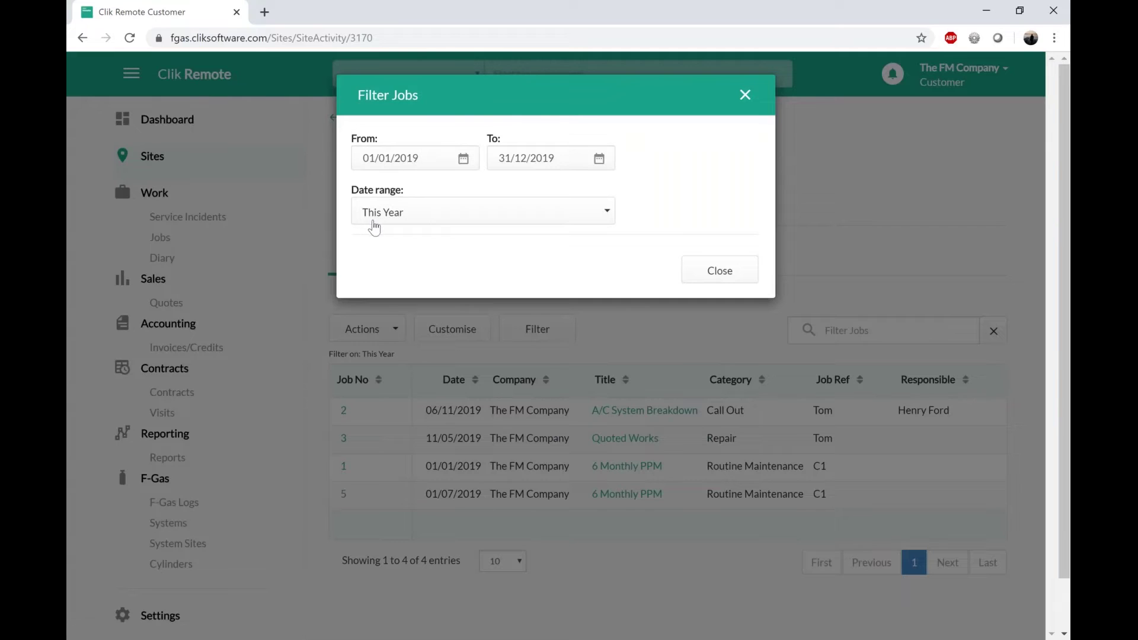
left_click(583, 221)
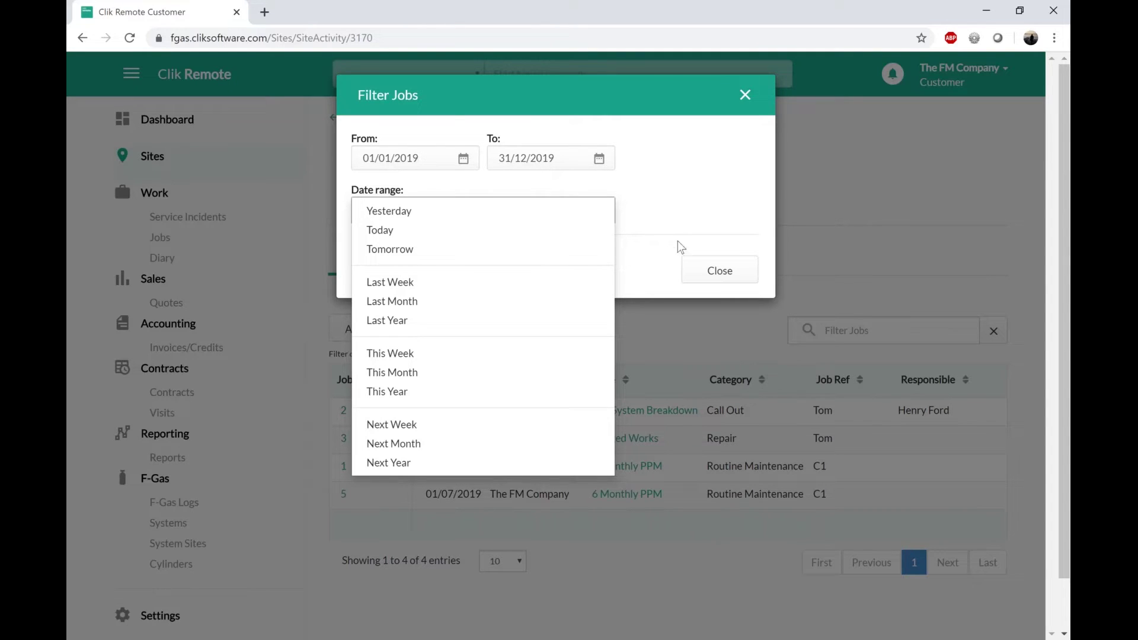
left_click(710, 273)
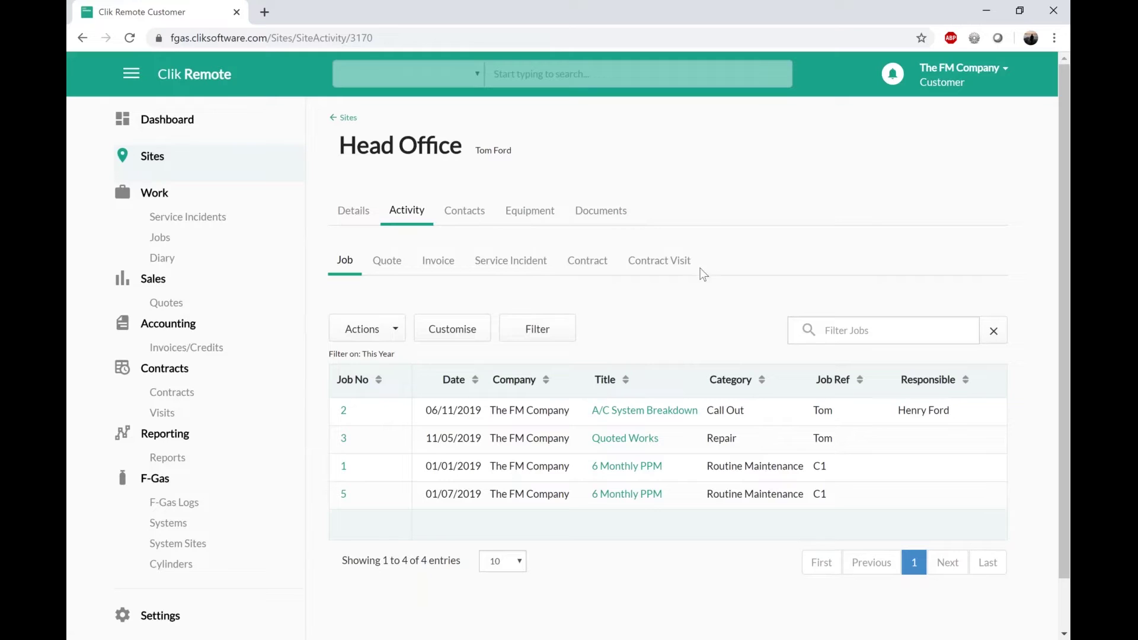
left_click(379, 331)
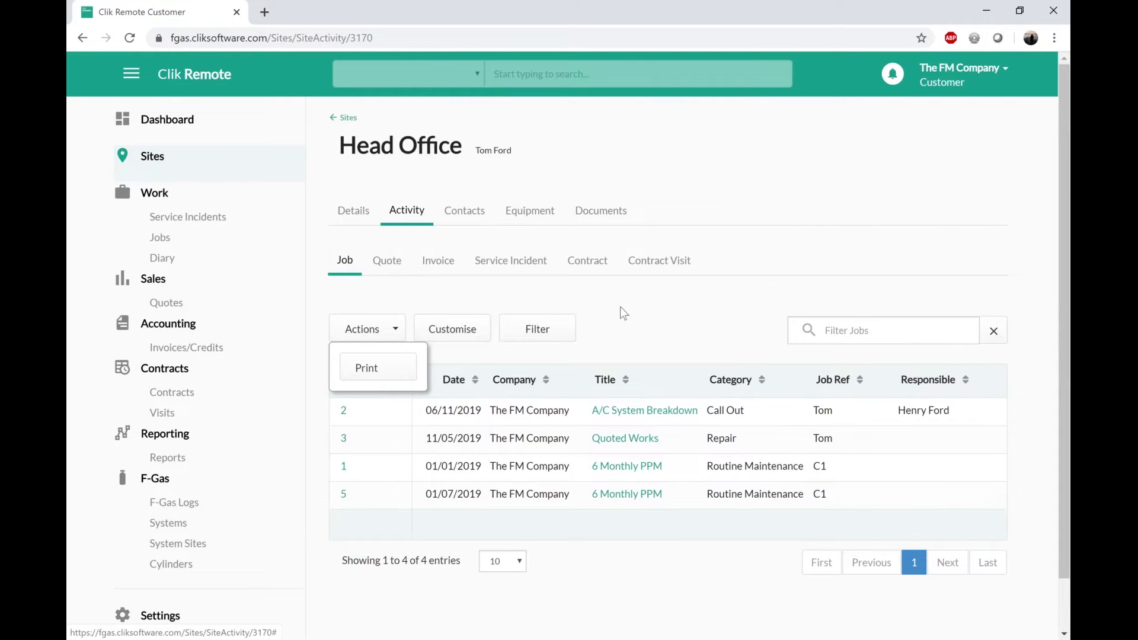
left_click(647, 308)
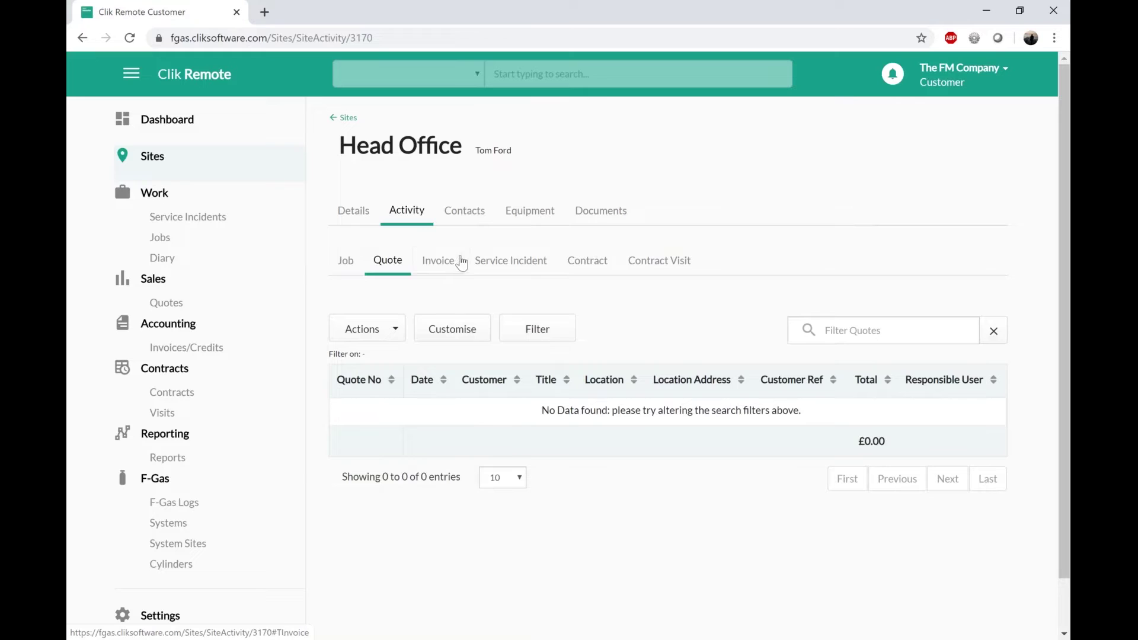
Step through Invoice, Service Incident and Contract activity, then filter Contract Visits to This Year
left_click(442, 262)
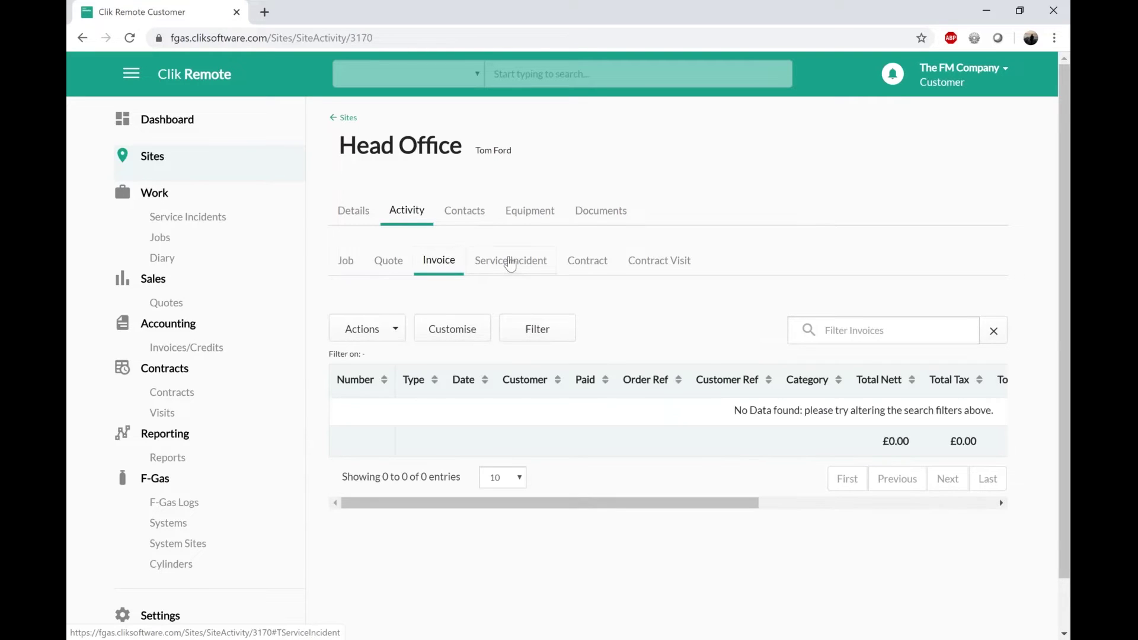
left_click(503, 265)
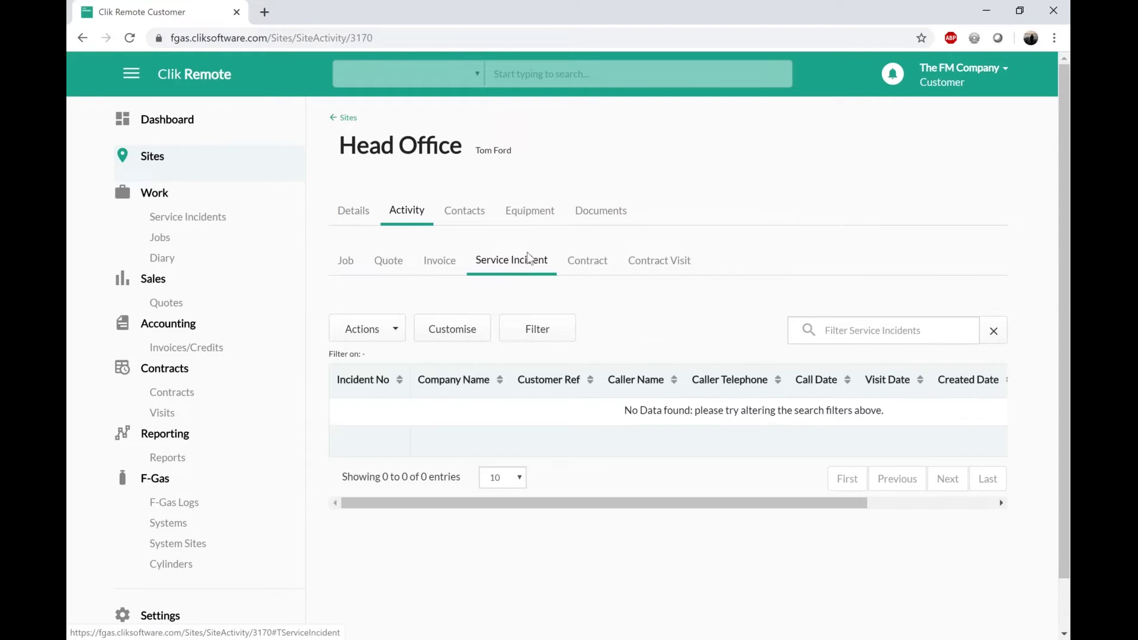
left_click(567, 262)
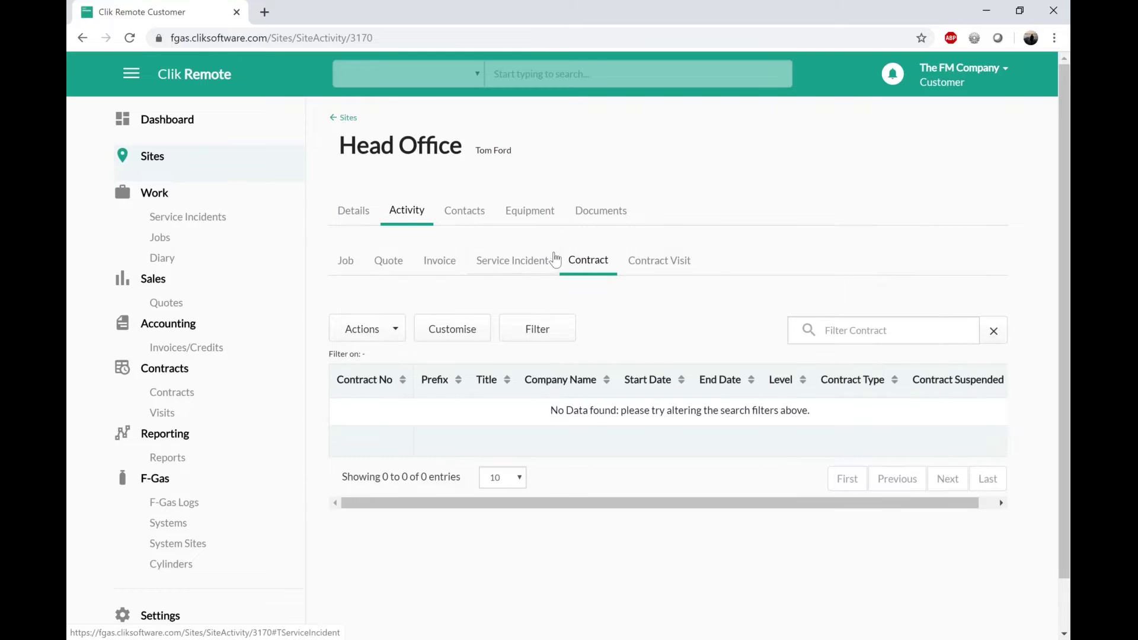
left_click(658, 268)
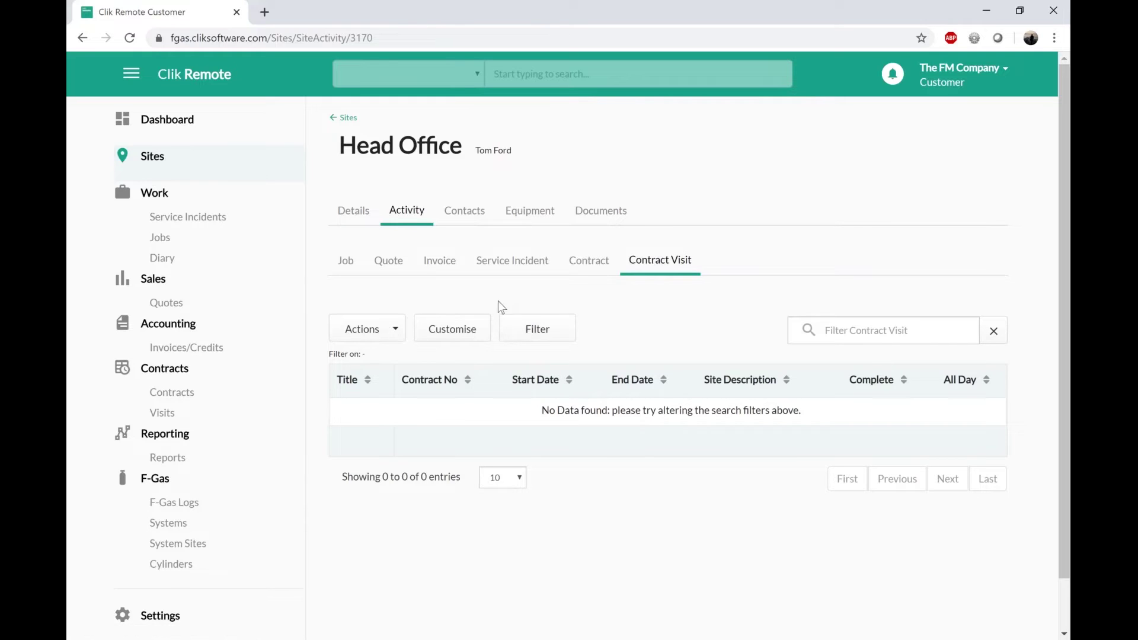
left_click(508, 326)
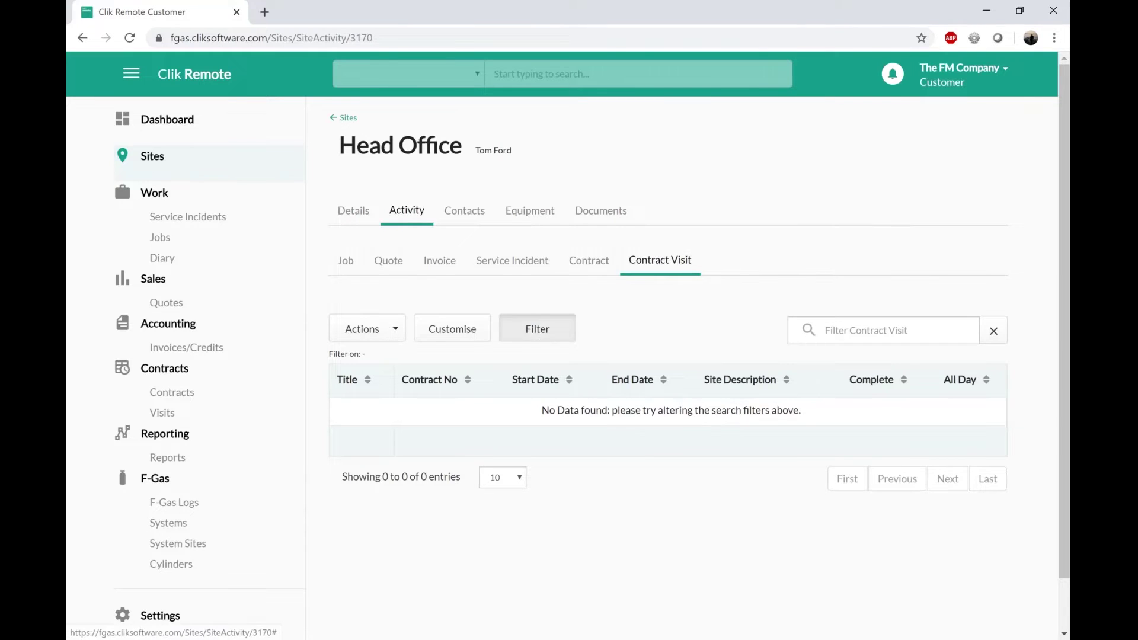
left_click(484, 217)
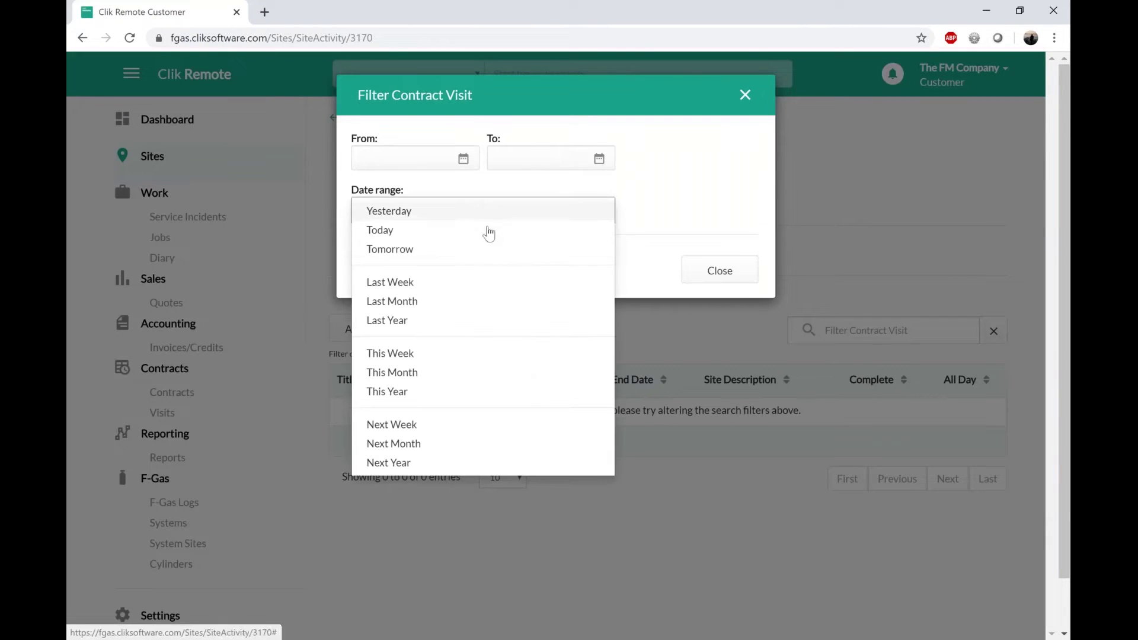
left_click(444, 391)
left_click(705, 270)
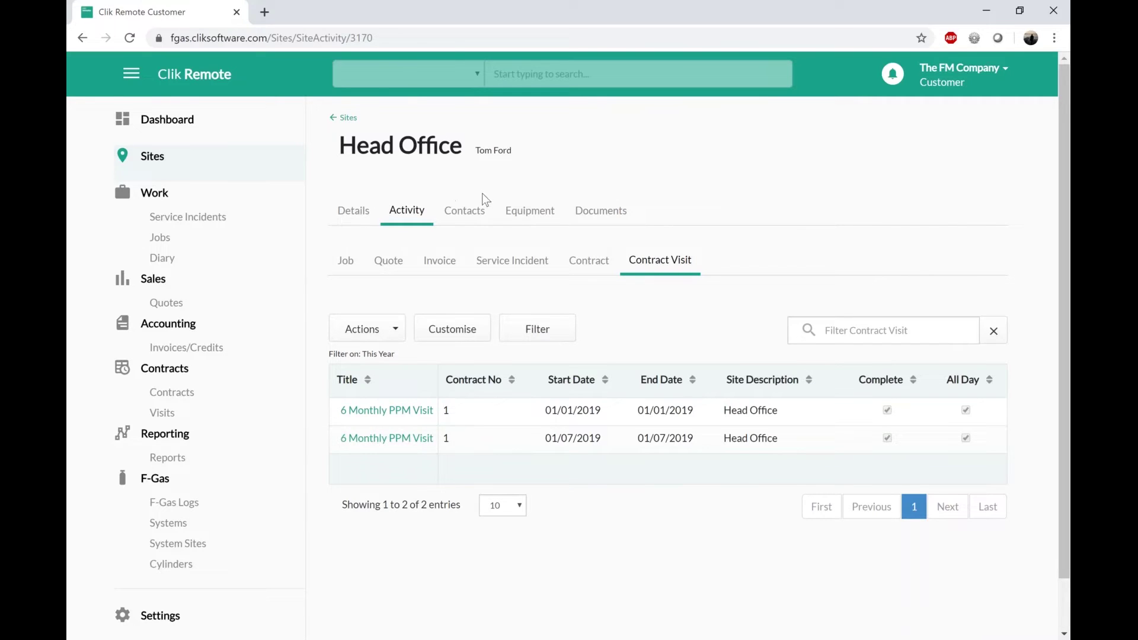
Check Head Office's Contacts, then open the VRV IV S Series unit from its Equipment list
left_click(469, 223)
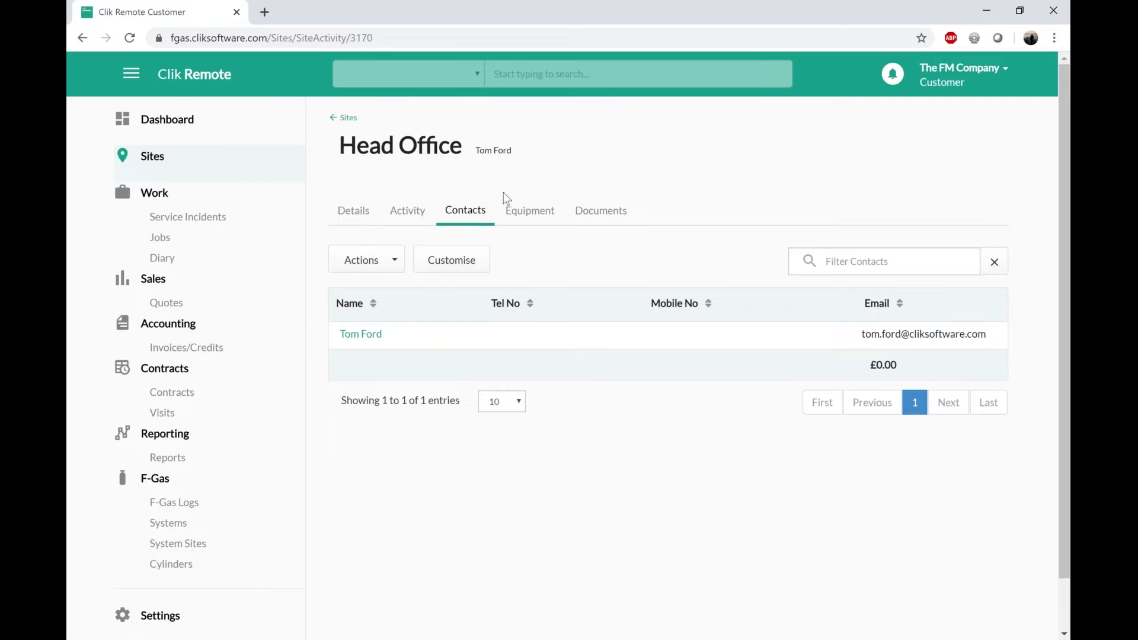
left_click(529, 223)
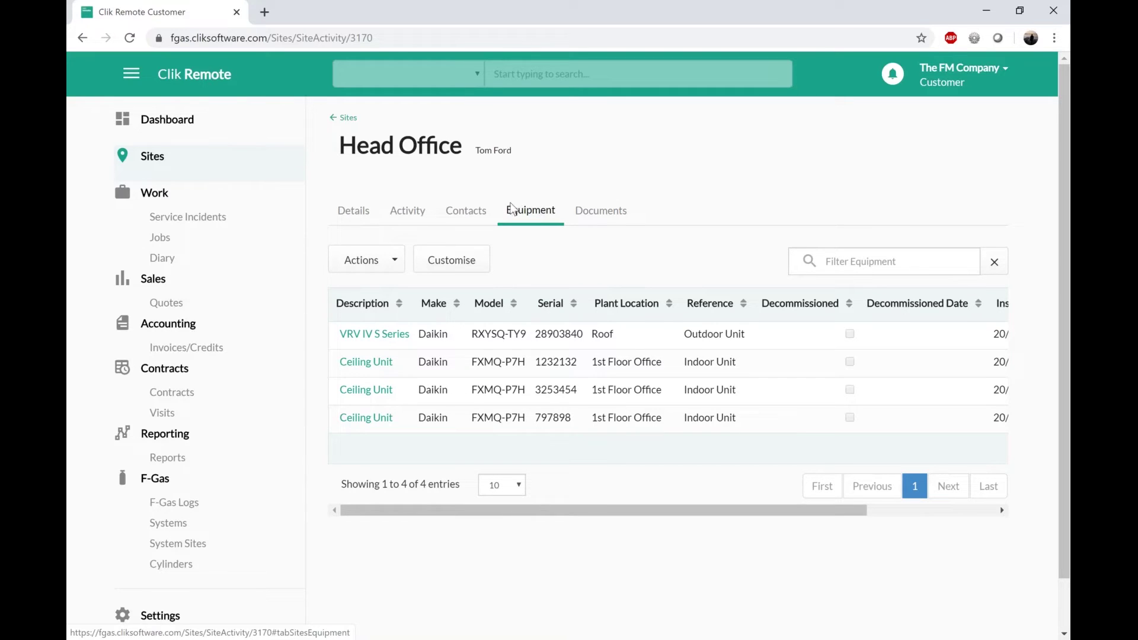
left_click(391, 335)
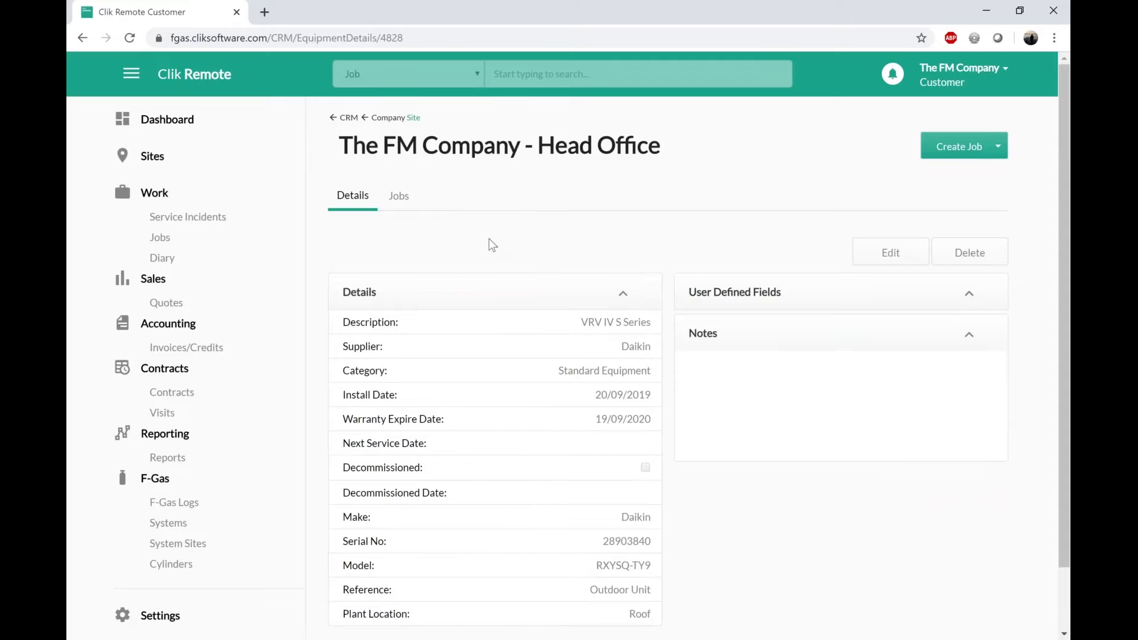
List the VRV unit's seven jobs, then go to the Head Office site (reference 315)
scroll(489, 244, "down", 1)
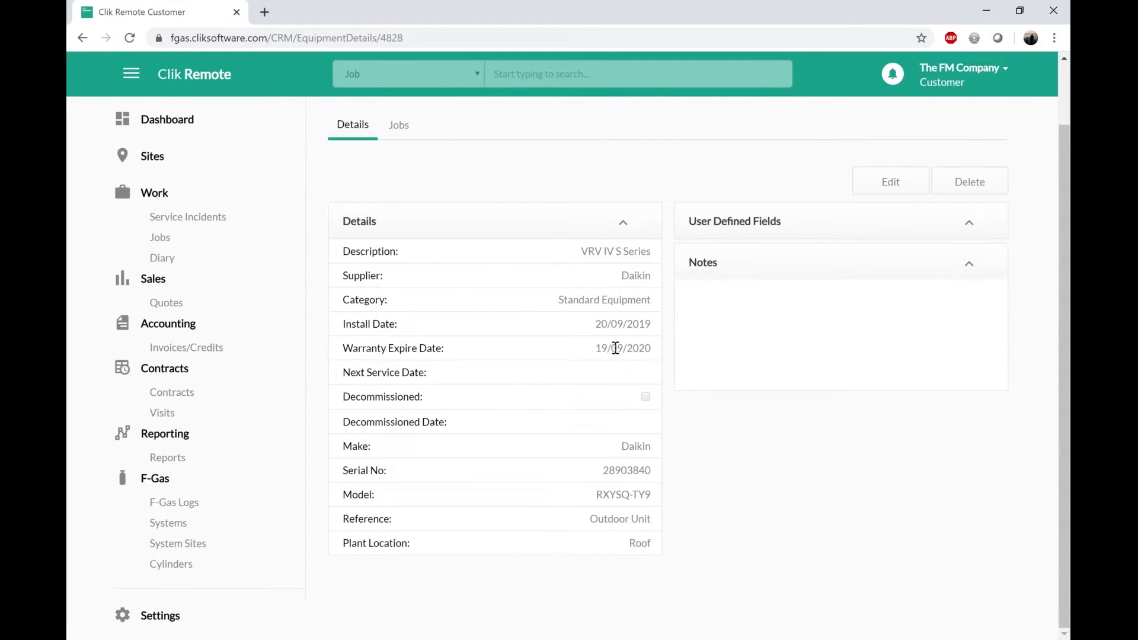
scroll(450, 278, "up", 1)
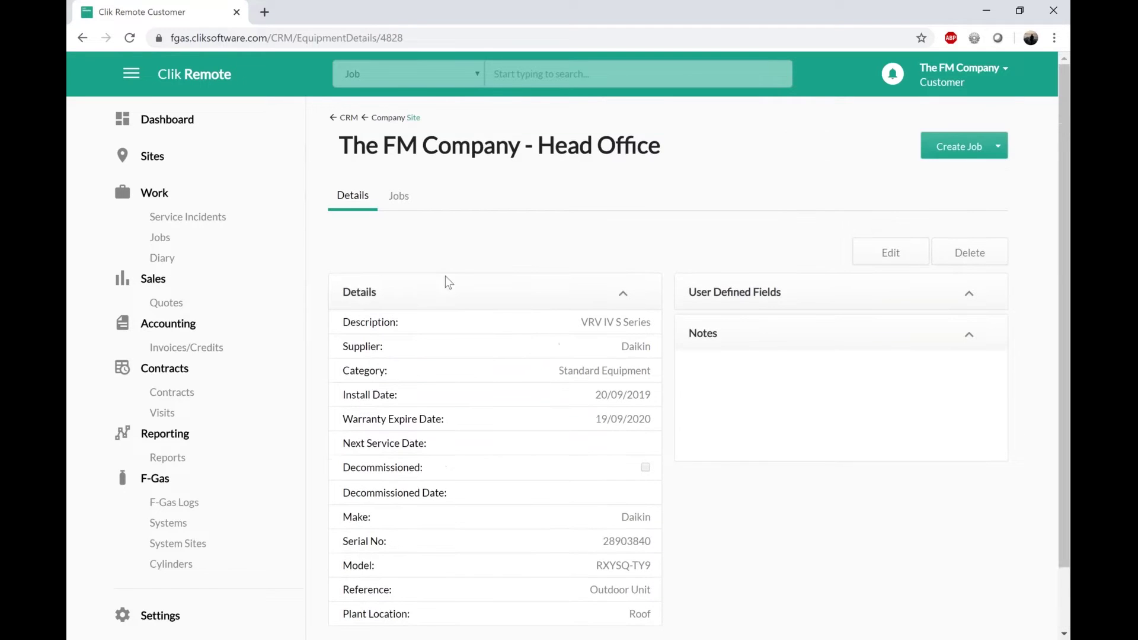
left_click(396, 199)
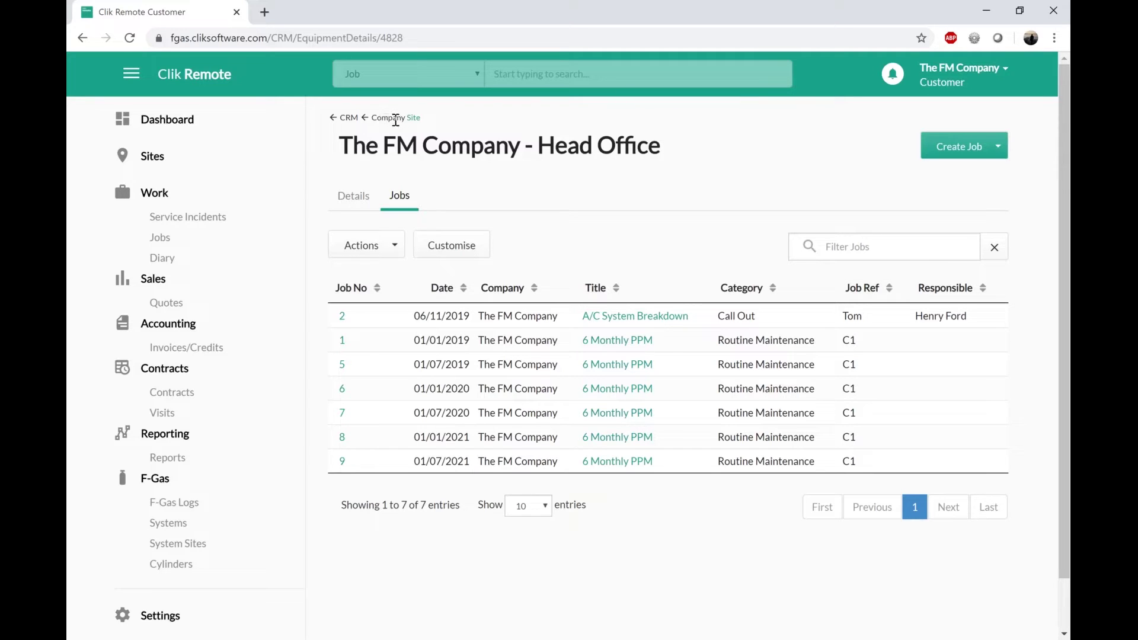
left_click(414, 118)
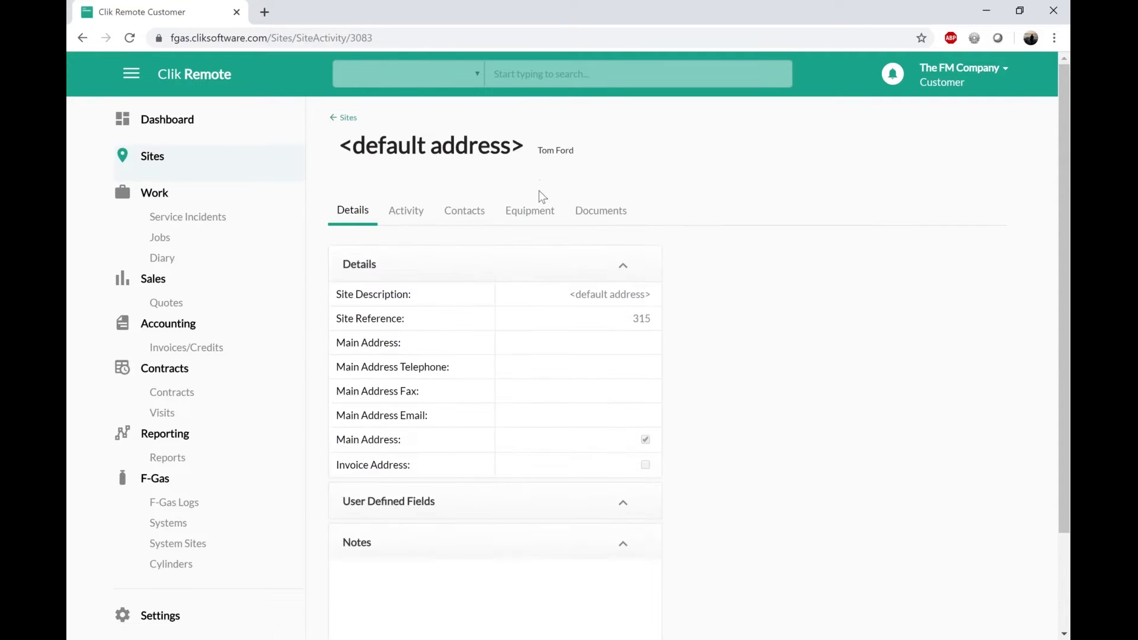
View the site's Documents, showing Invoices.pdf, then go back to the four-site Sites list
left_click(602, 212)
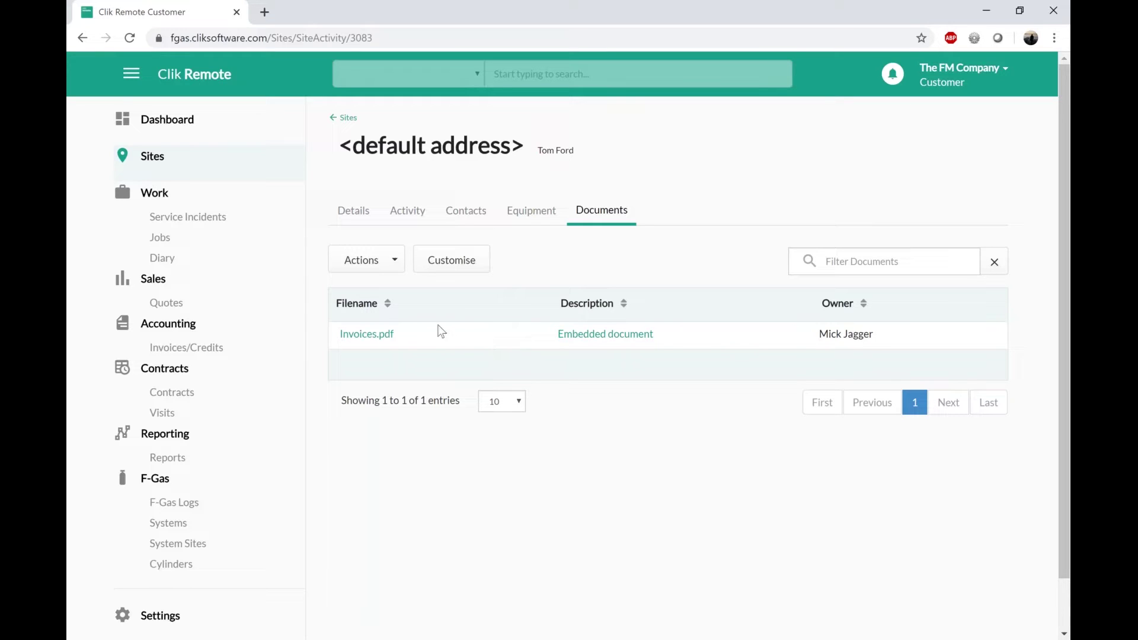
left_click(344, 118)
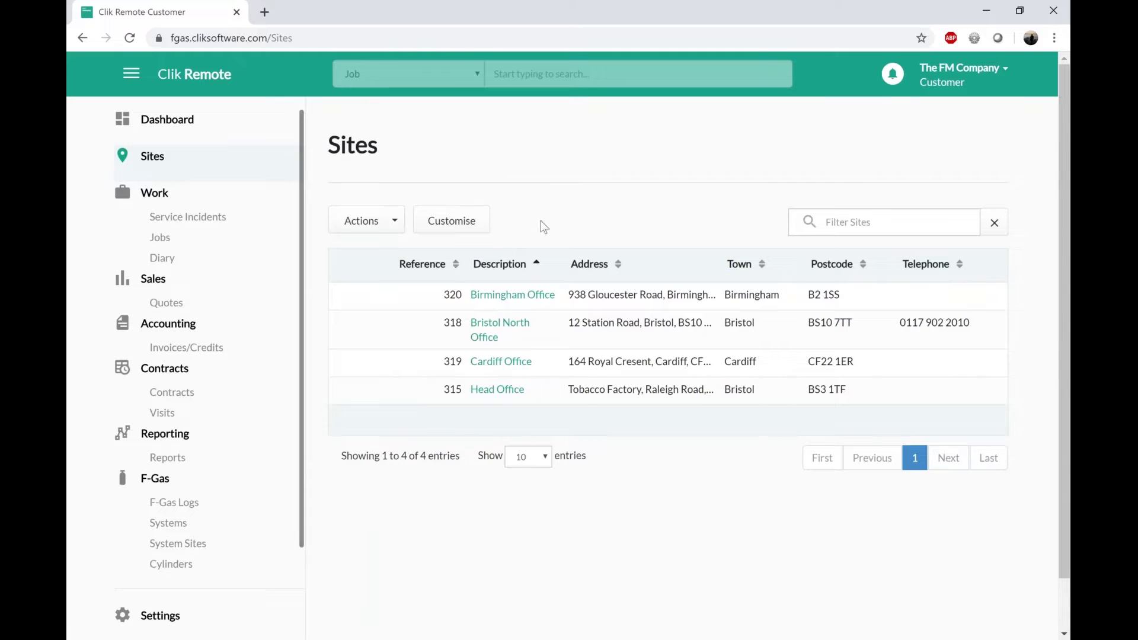
left_click(851, 221)
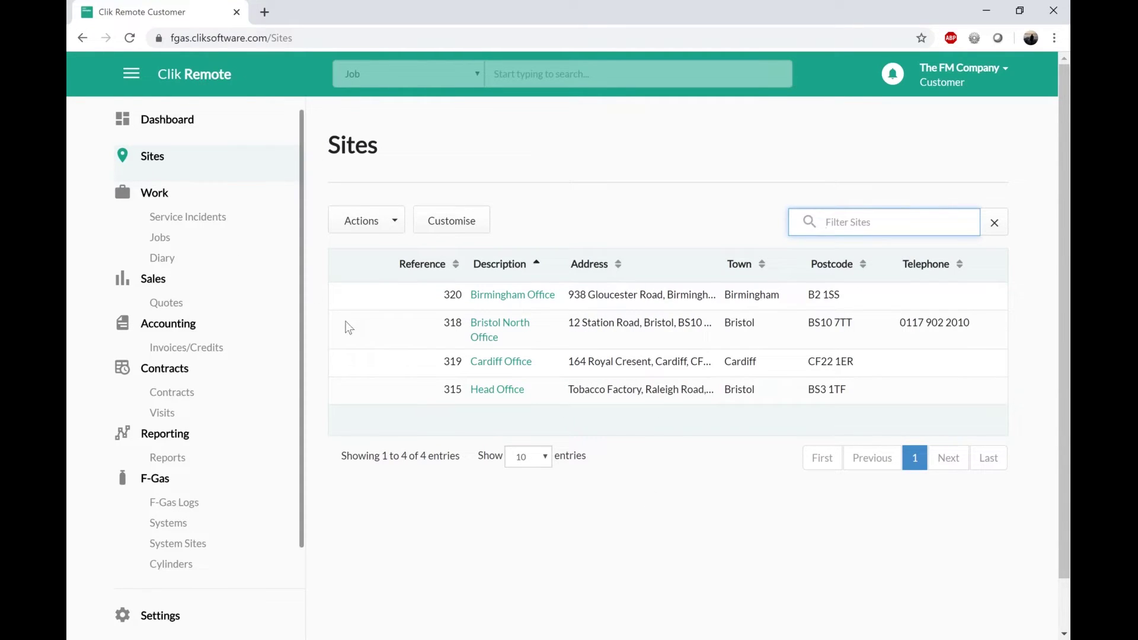